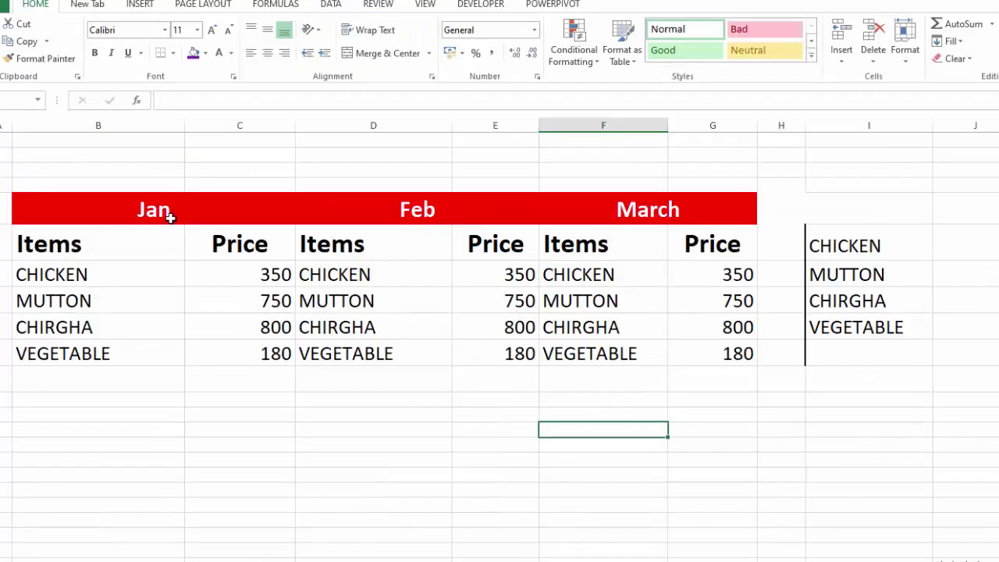
Step: Select the Jan, Feb and March headings, their price columns, and the CHICKEN row
{"action": "left_click", "coordinate": [170, 218]}
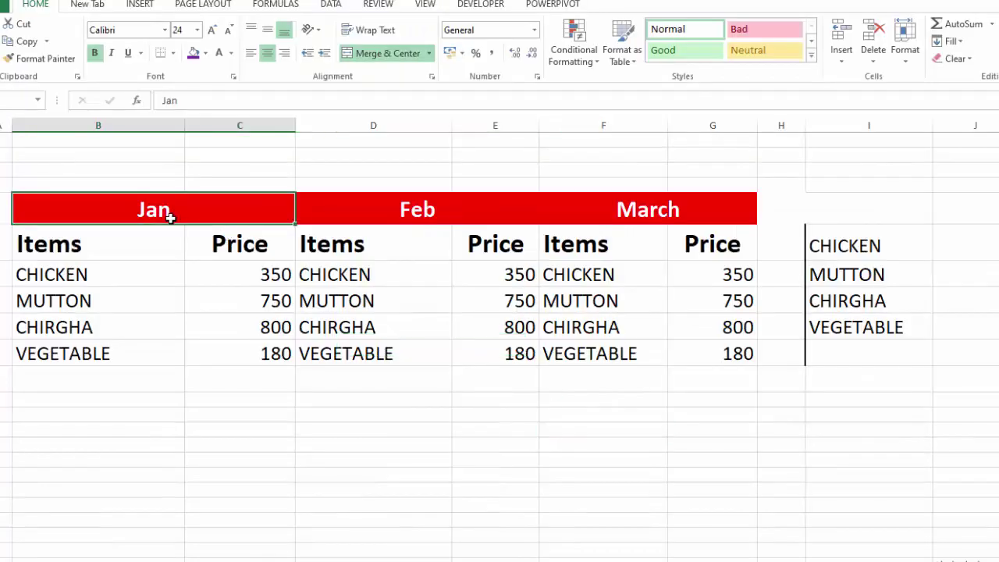
{"action": "left_click", "coordinate": [369, 203]}
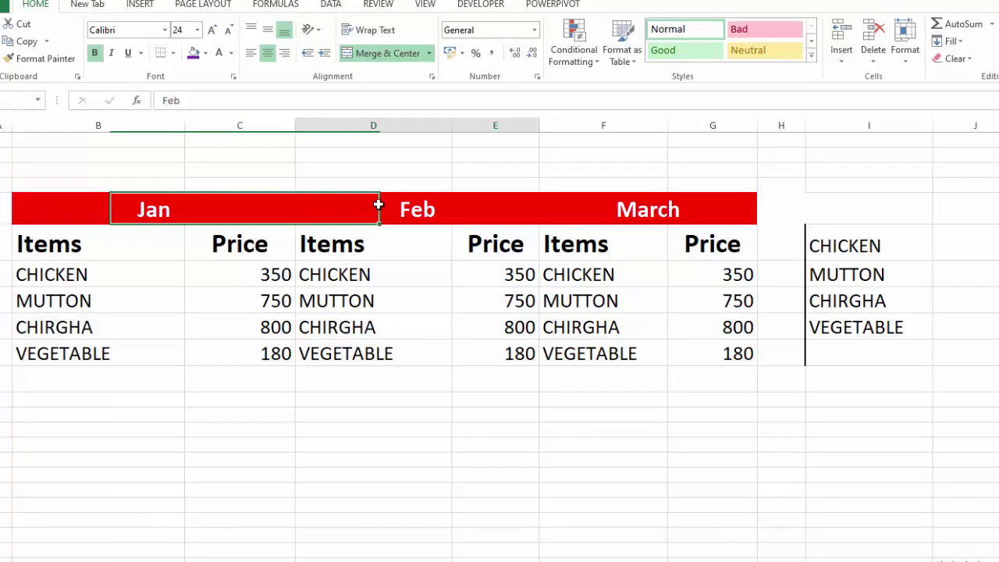
{"action": "left_click", "coordinate": [549, 204]}
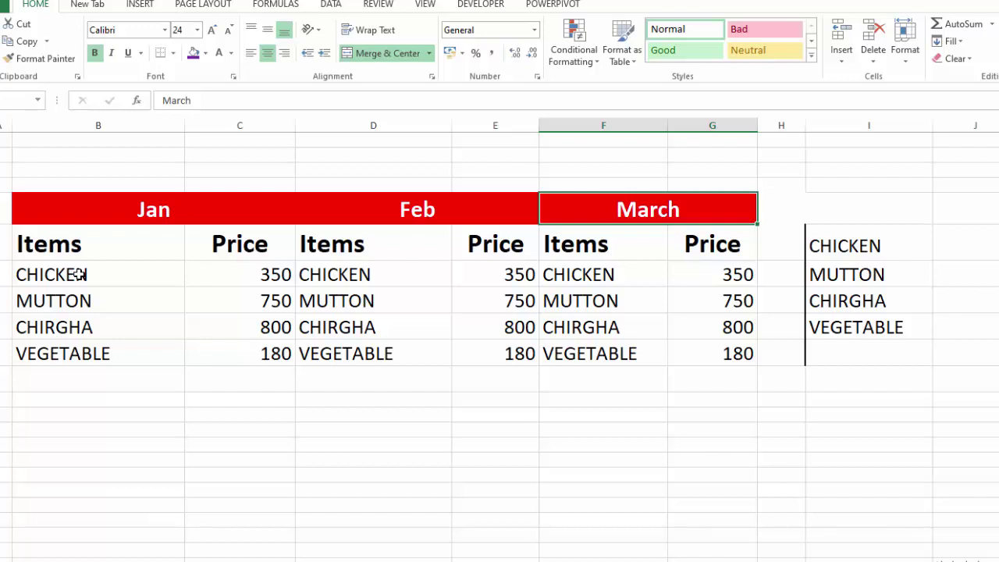
{"action": "left_click_drag", "start_coordinate": [223, 280], "coordinate": [234, 349]}
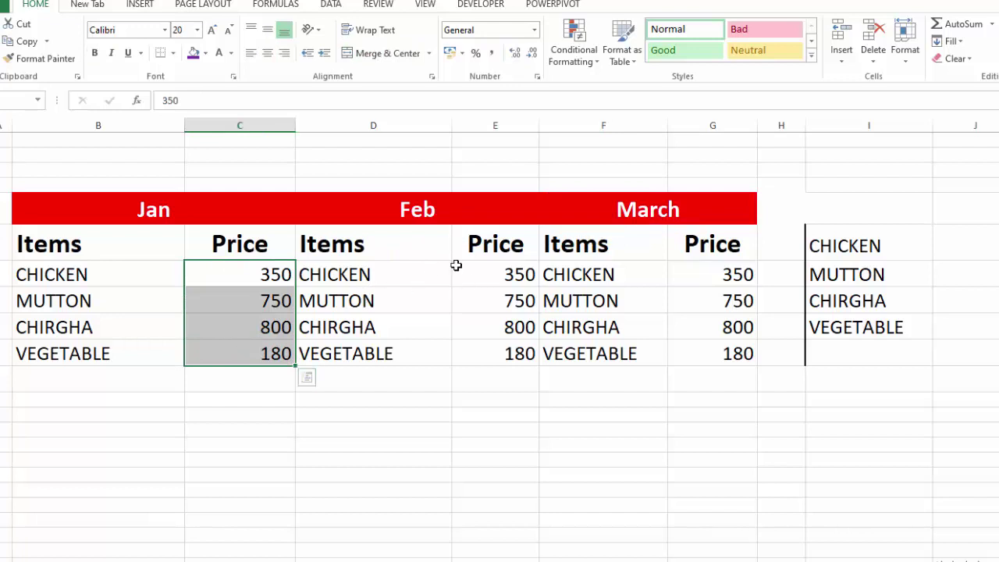
{"action": "left_click_drag", "start_coordinate": [457, 269], "coordinate": [477, 355]}
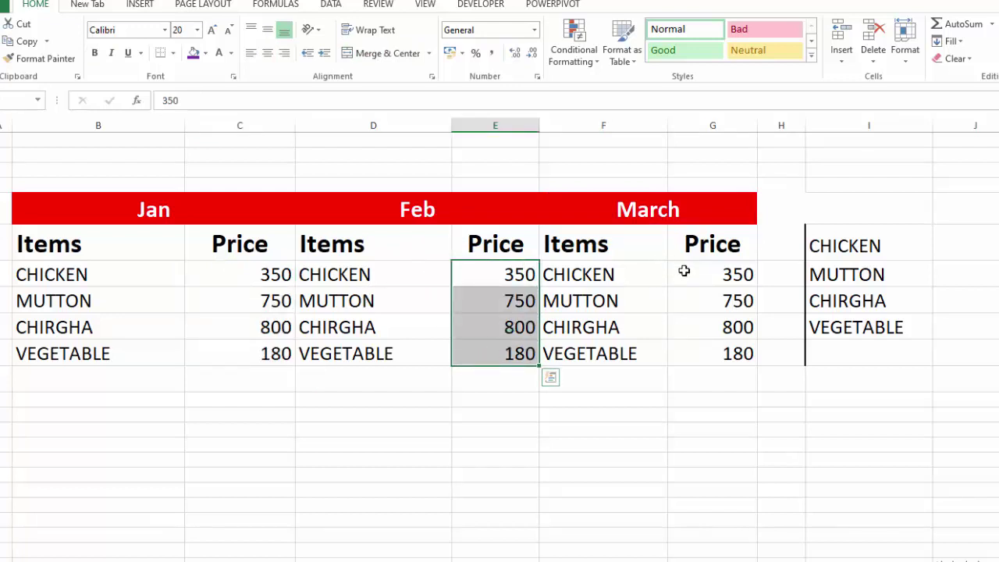
{"action": "left_click_drag", "start_coordinate": [683, 271], "coordinate": [699, 353]}
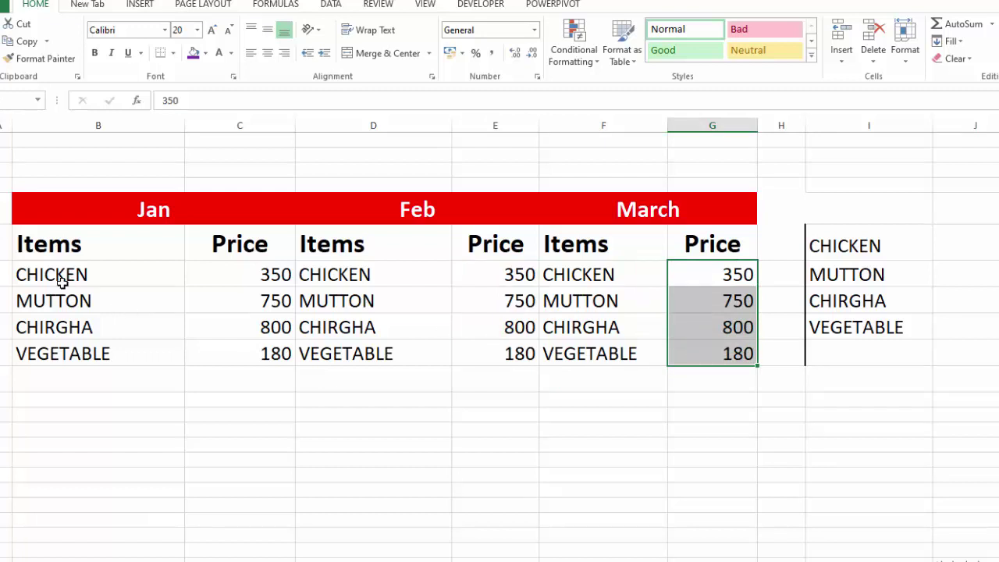
{"action": "left_click_drag", "start_coordinate": [62, 279], "coordinate": [705, 269]}
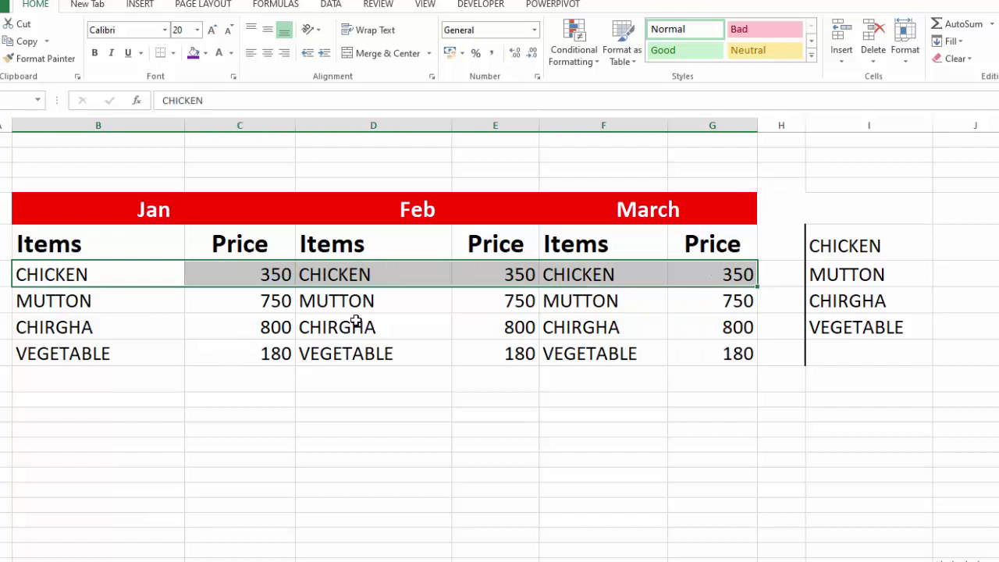
Step: In J6, start =SUM(IF($B$6:$G$10=I6, to compare the table against CHICKEN
{"action": "left_click", "coordinate": [950, 252]}
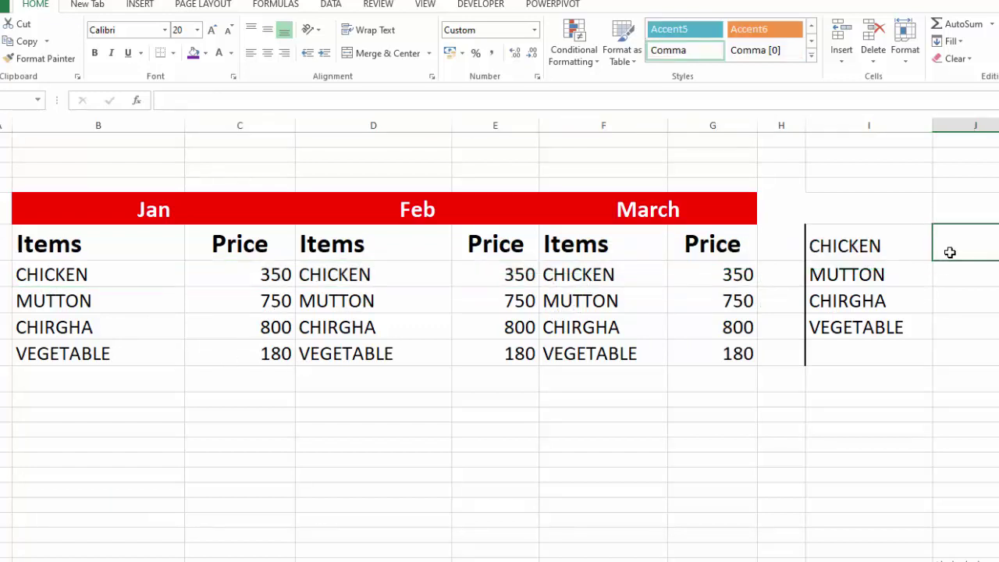
{"action": "type", "text": "=SUM"}
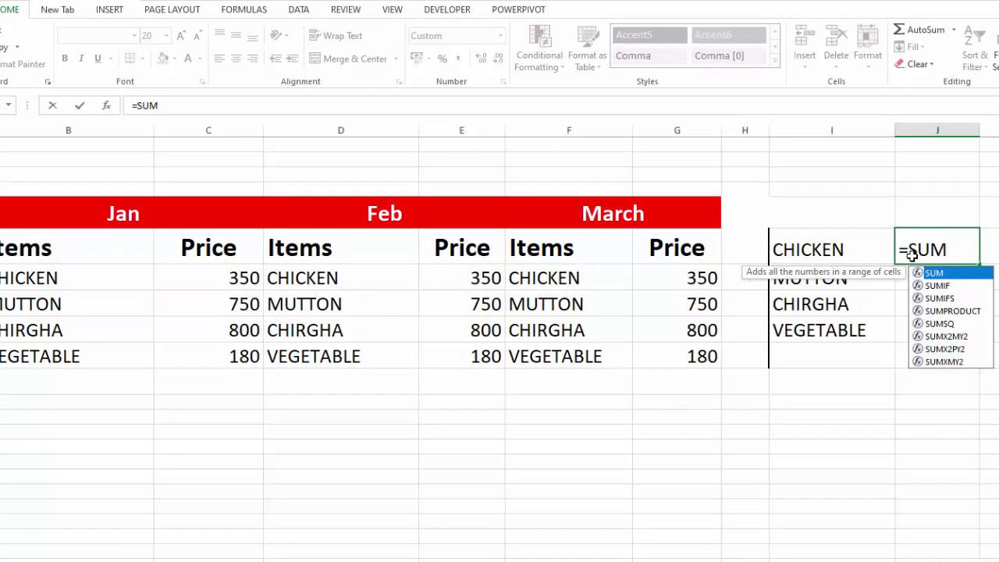
{"action": "type", "text": "(IF("}
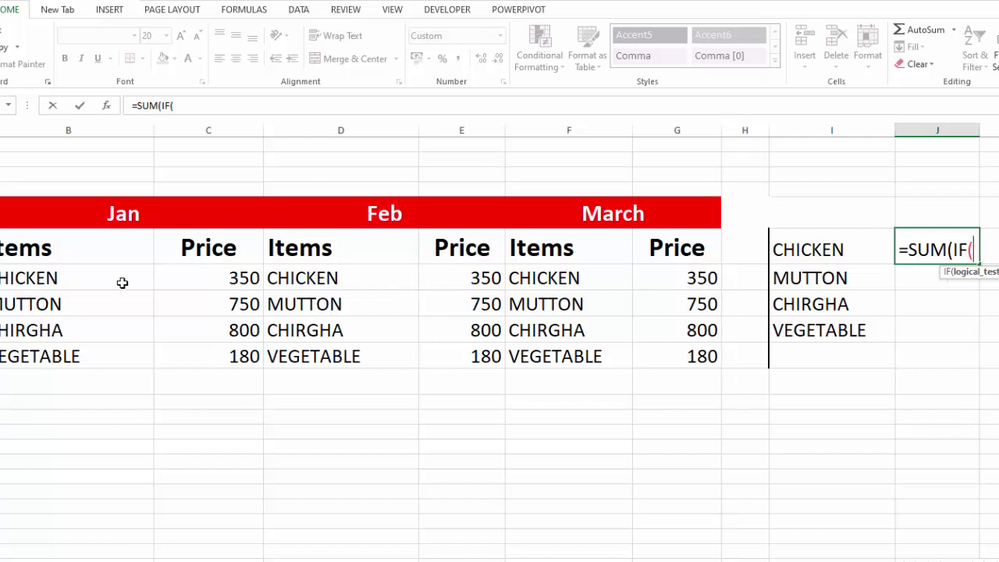
{"action": "mouse_move", "coordinate": [54, 250]}
{"action": "left_mouse_down"}
{"action": "mouse_move", "coordinate": [602, 359]}
{"action": "mouse_move", "coordinate": [682, 361]}
{"action": "left_mouse_up"}
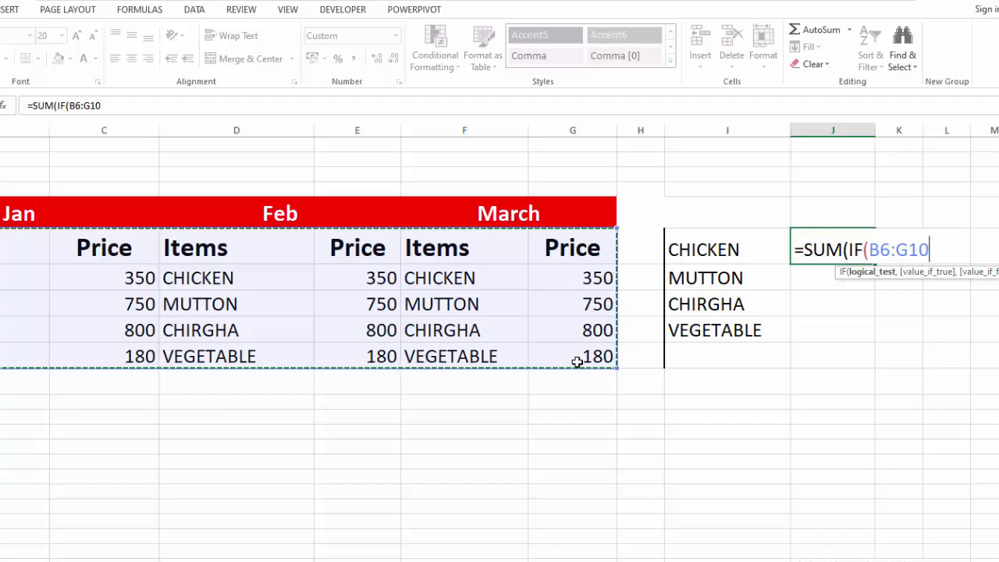
{"action": "key", "text": "F4"}
{"action": "type", "text": "$G$10,"}
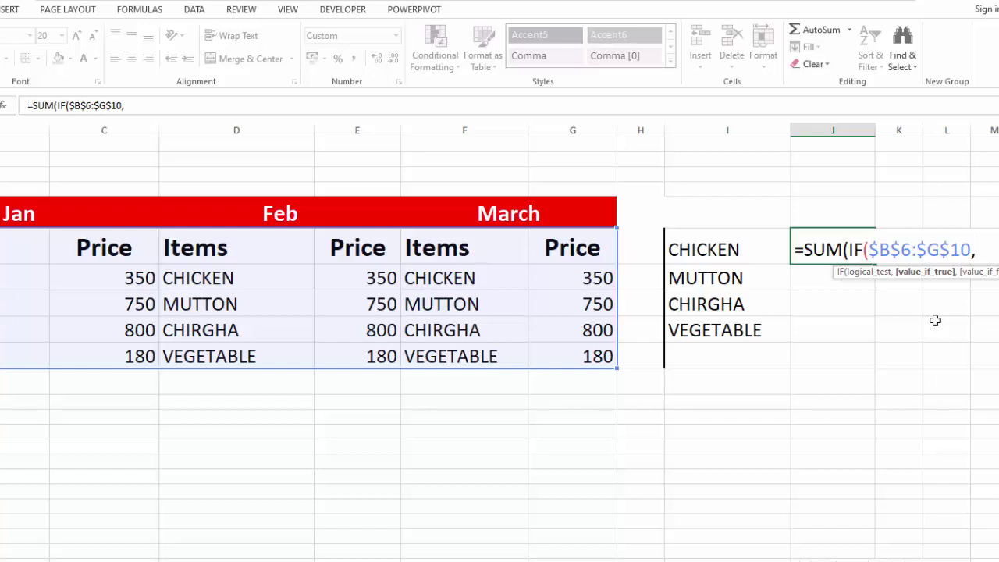
{"action": "key", "text": "BackSpace"}
{"action": "type", "text": "="}
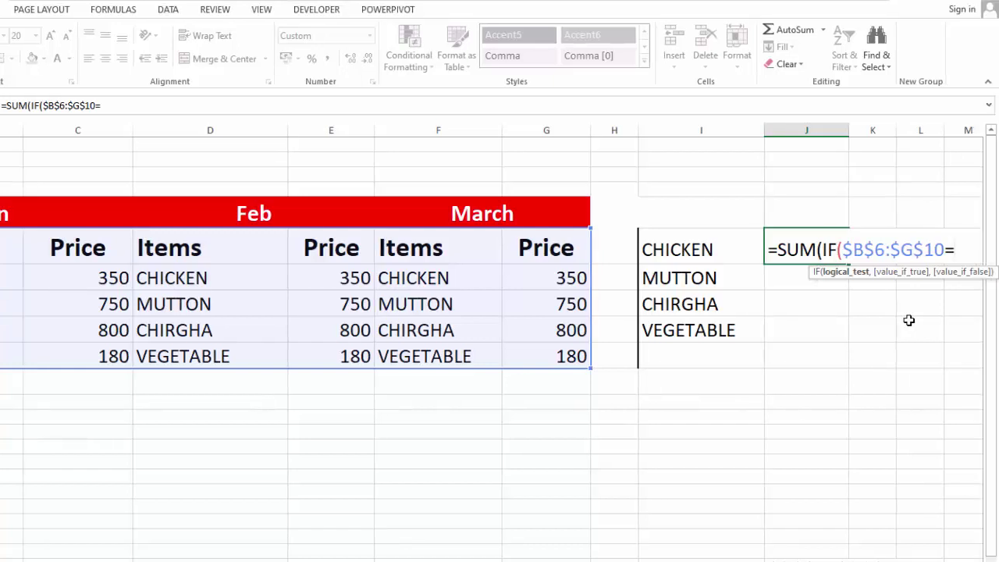
{"action": "left_click", "coordinate": [692, 250]}
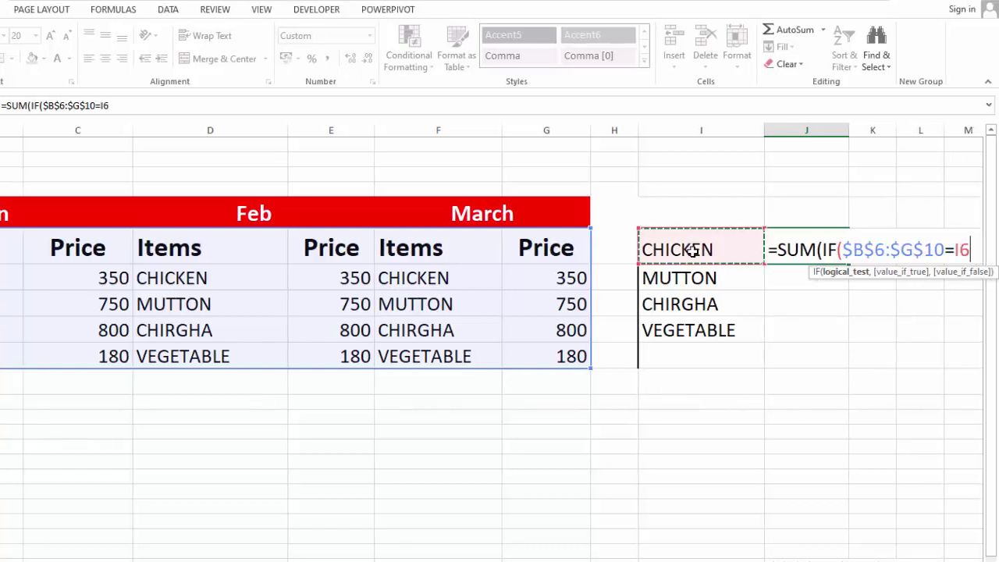
{"action": "type", "text": ","}
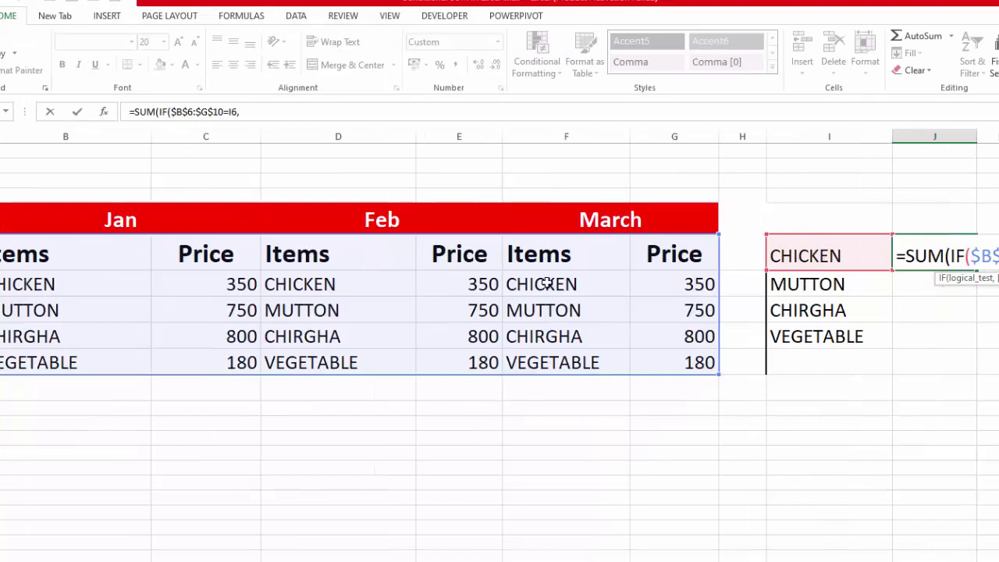
Step: Add the absolute price range $C$6:$G$10 as the values to sum, and close the formula
{"action": "left_click_drag", "start_coordinate": [231, 254], "coordinate": [522, 356]}
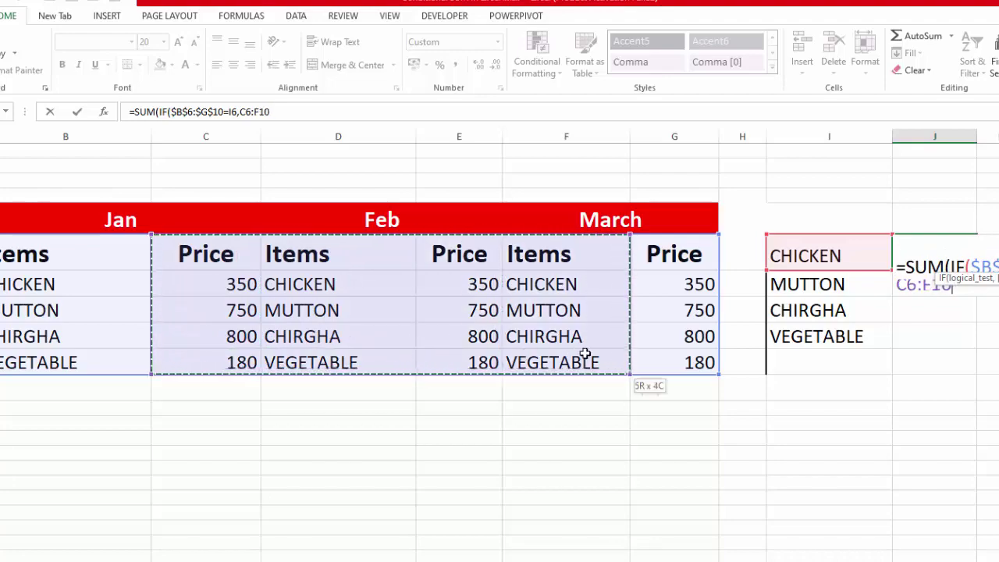
{"action": "left_click_drag", "start_coordinate": [522, 356], "coordinate": [645, 351]}
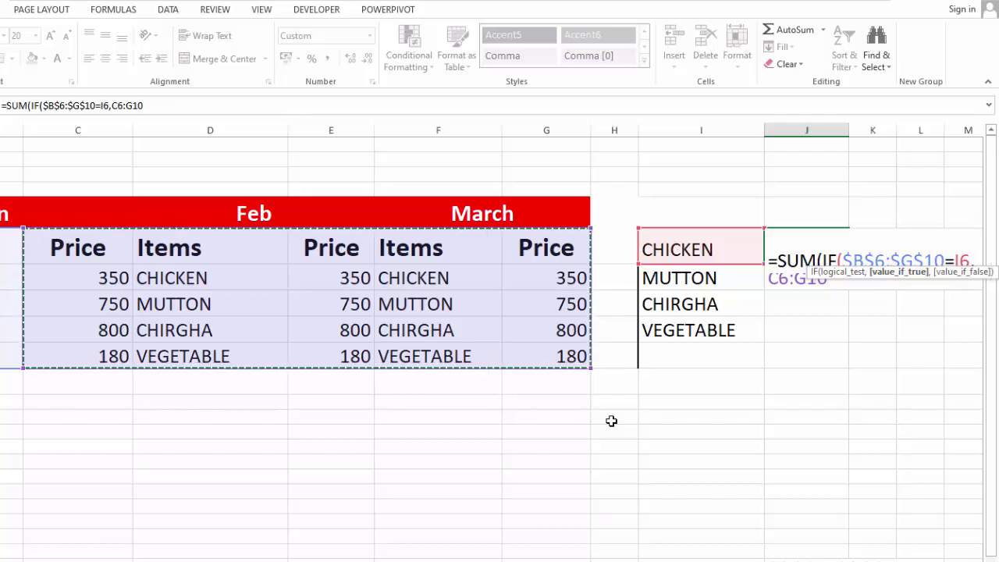
{"action": "key", "text": "F4"}
{"action": "type", "text": ")"}
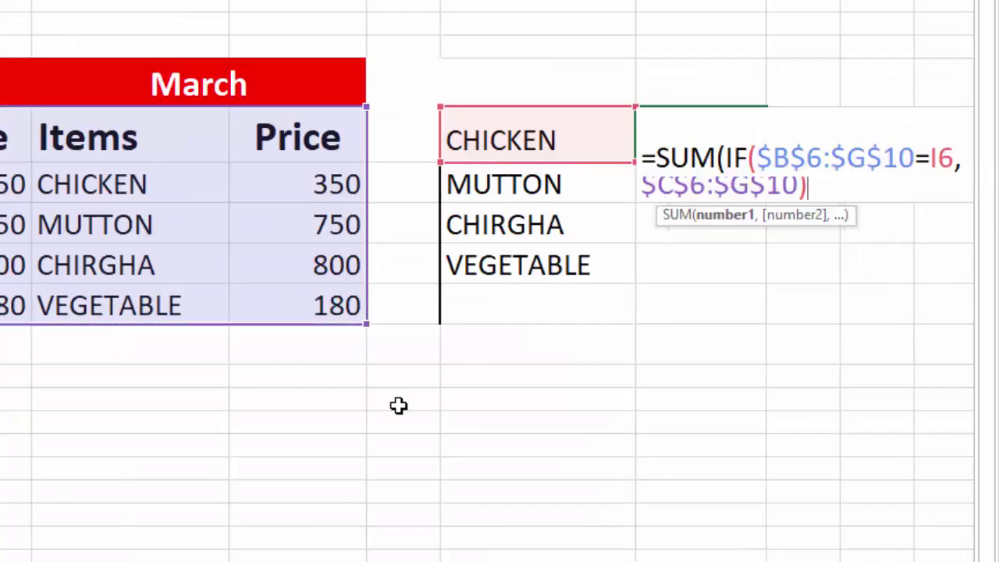
{"action": "type", "text": ")"}
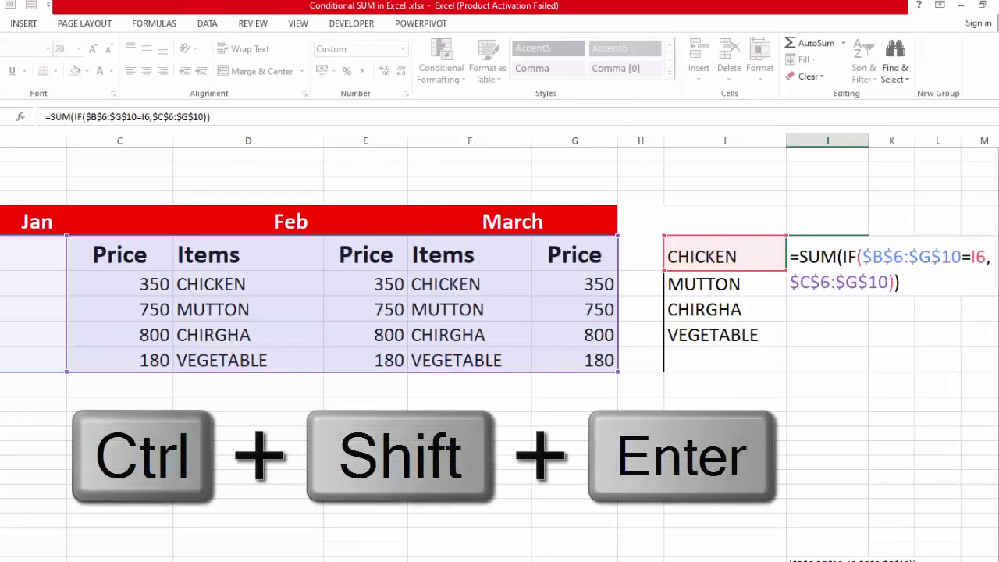
Step: Enter J6 as an array formula and fill it down to J9, giving CHICKEN a total of 1,050.0
{"action": "key", "text": "ctrl+shift+Return"}
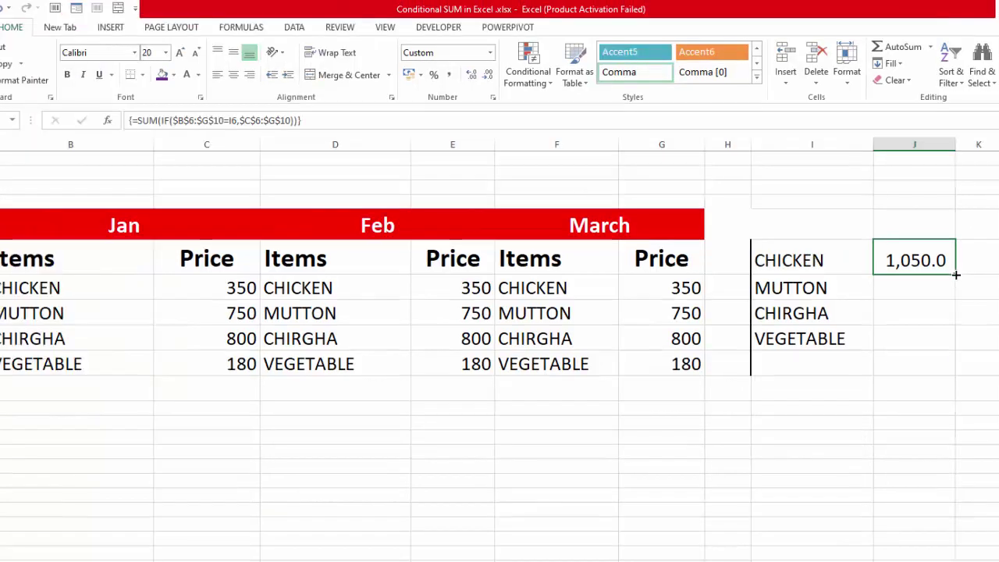
{"action": "double_click", "coordinate": [955, 275]}
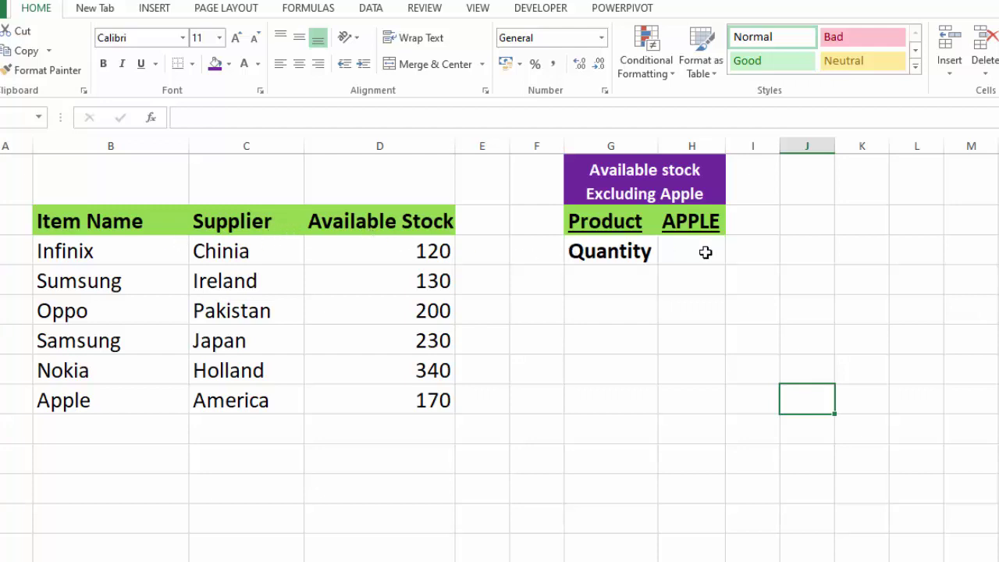
Step: Change the item name Sumsung to Apple
{"action": "left_click", "coordinate": [91, 287]}
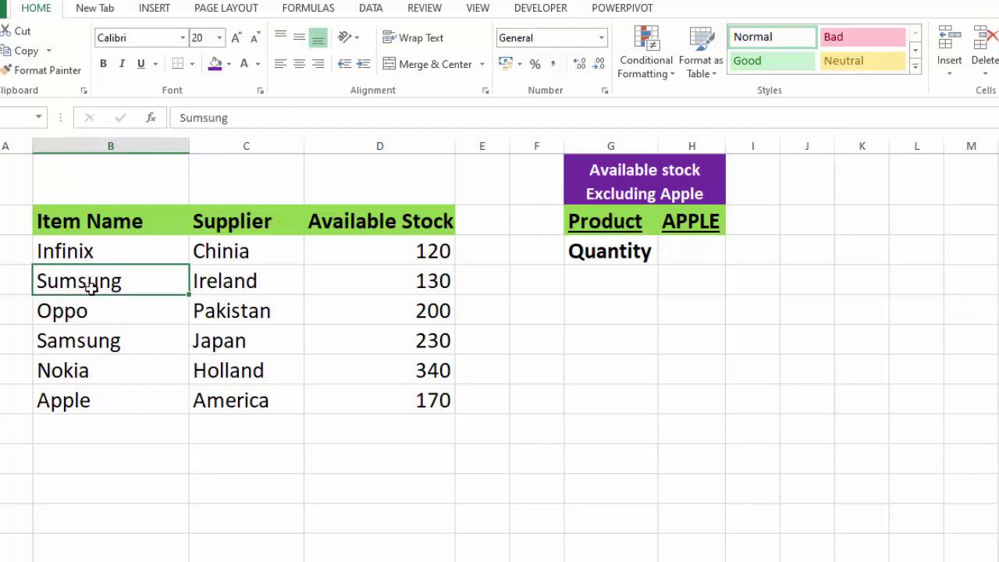
{"action": "type", "text": "A"}
{"action": "key", "text": "Tab"}
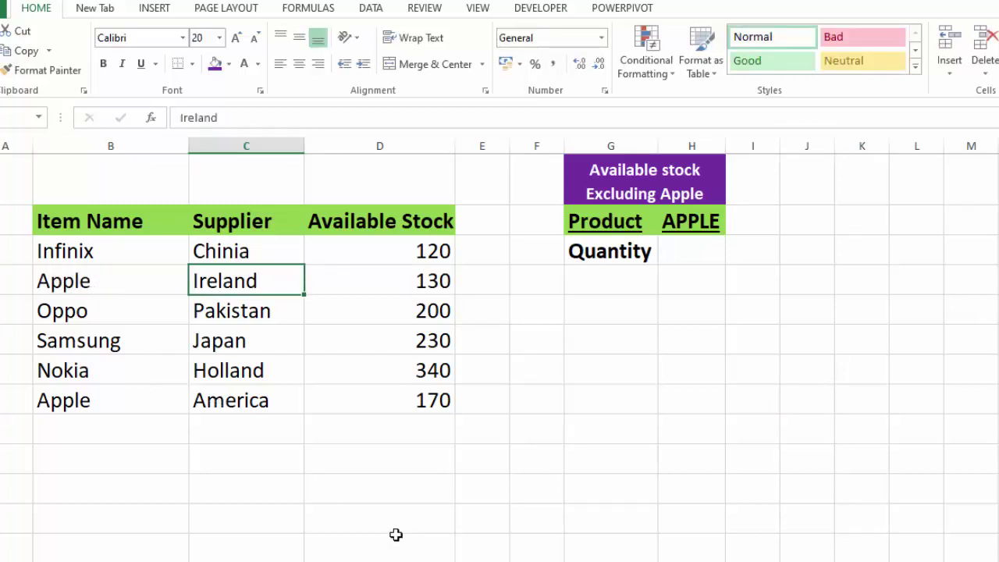
Step: In H3, build =SUMIF(B3:B8,H2,D3:D8 to sum stock for items matching APPLE
{"action": "left_click", "coordinate": [698, 245]}
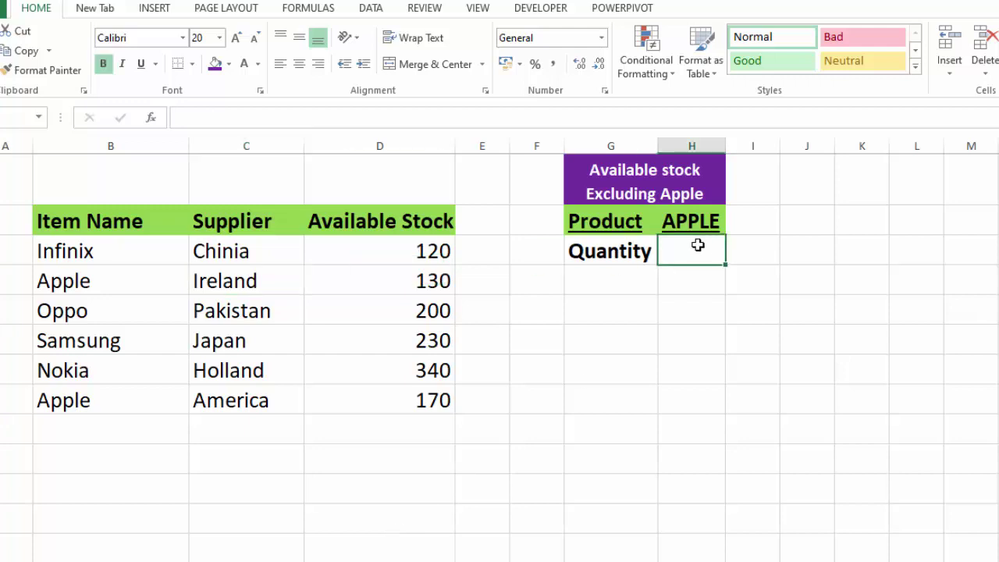
{"action": "type", "text": "=SUM"}
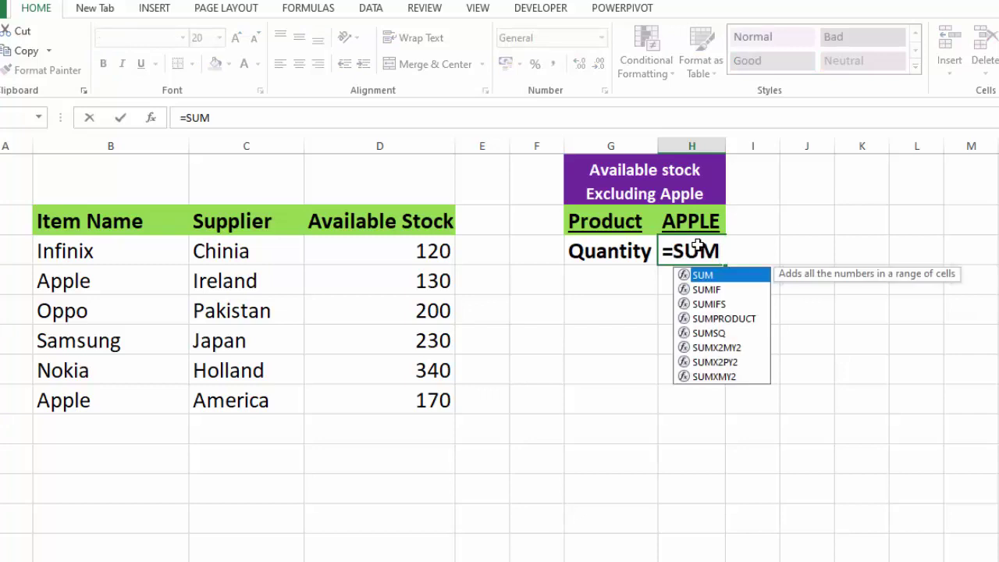
{"action": "type", "text": "("}
{"action": "left_click", "coordinate": [115, 248]}
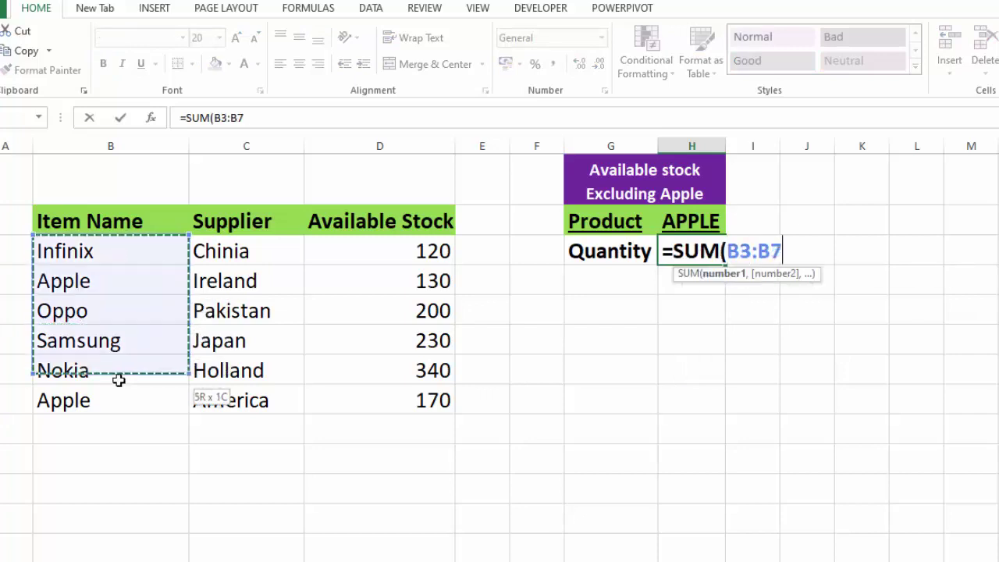
{"action": "left_click_drag", "start_coordinate": [119, 306], "coordinate": [117, 400]}
{"action": "type", "text": ","}
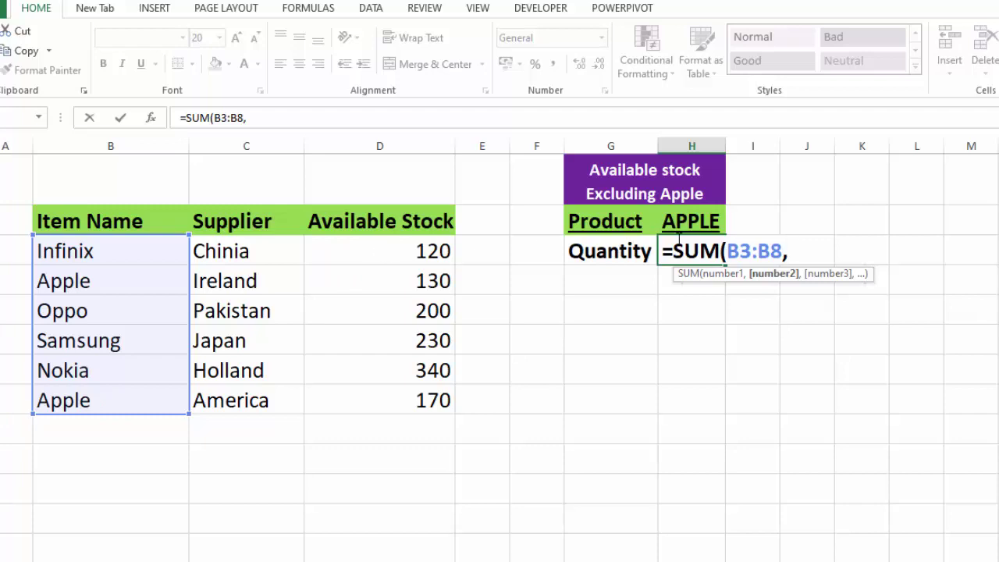
{"action": "key", "text": "BackSpace"}
{"action": "key", "text": "BackSpace"}
{"action": "key", "text": "BackSpace"}
{"action": "key", "text": "BackSpace"}
{"action": "key", "text": "BackSpace"}
{"action": "key", "text": "BackSpace"}
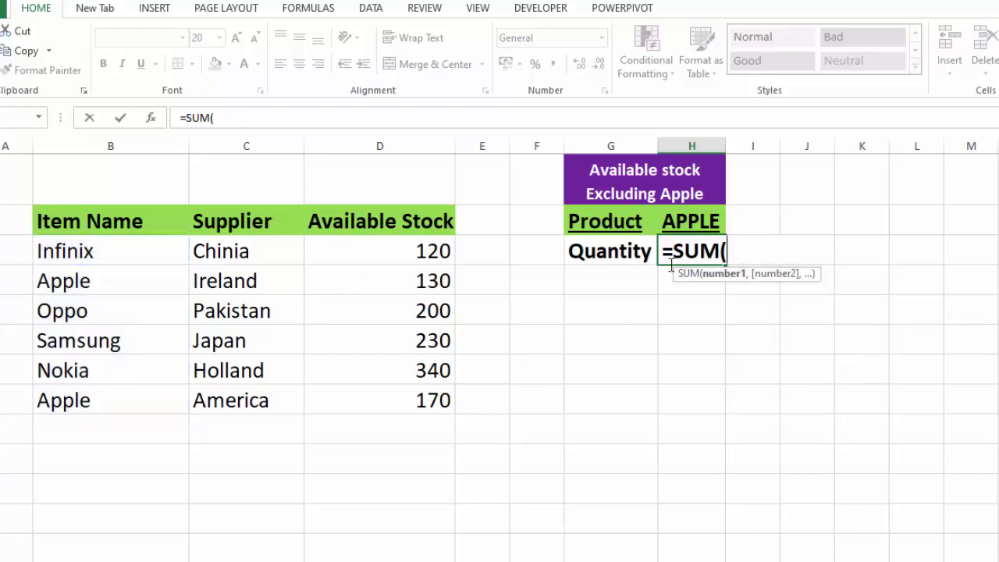
{"action": "key", "text": "BackSpace"}
{"action": "type", "text": "IF("}
{"action": "left_click_drag", "start_coordinate": [117, 250], "coordinate": [143, 400]}
{"action": "type", "text": ","}
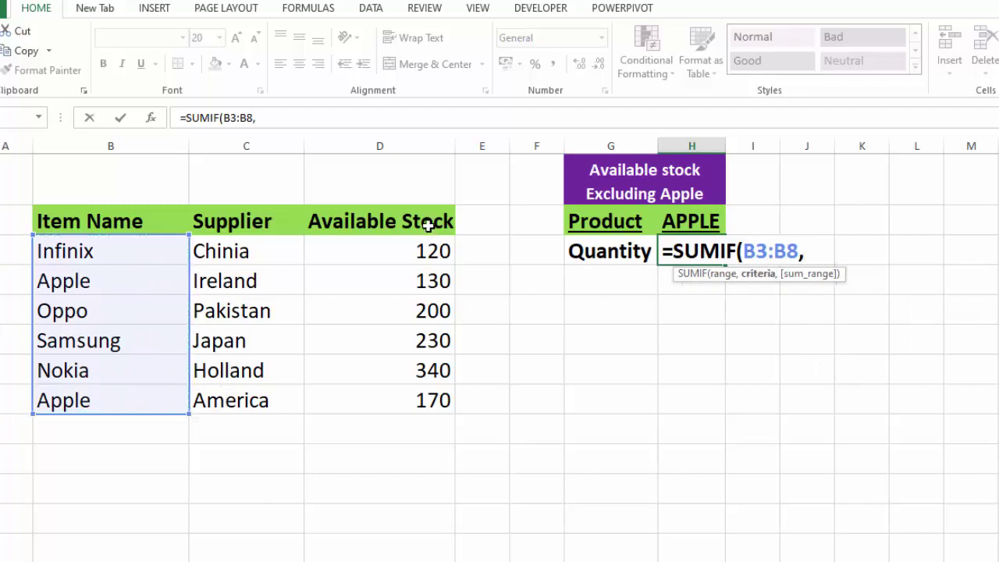
{"action": "left_click", "coordinate": [682, 221]}
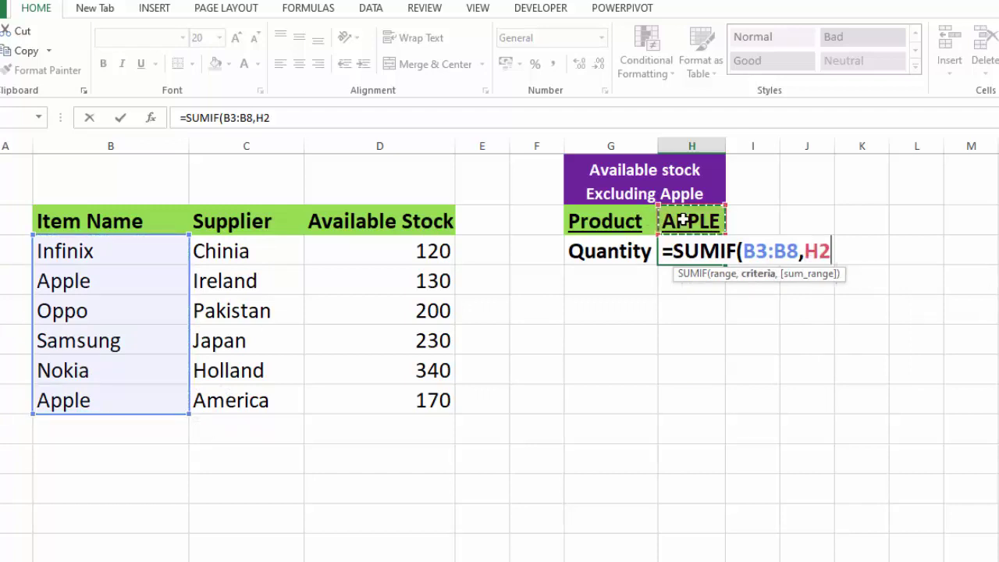
{"action": "type", "text": ","}
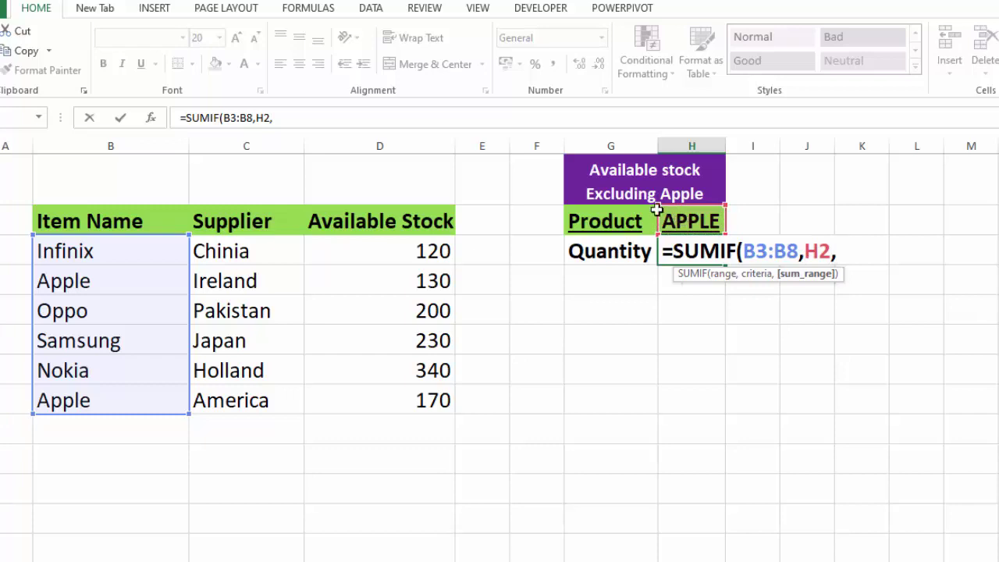
{"action": "left_click_drag", "start_coordinate": [421, 248], "coordinate": [421, 385]}
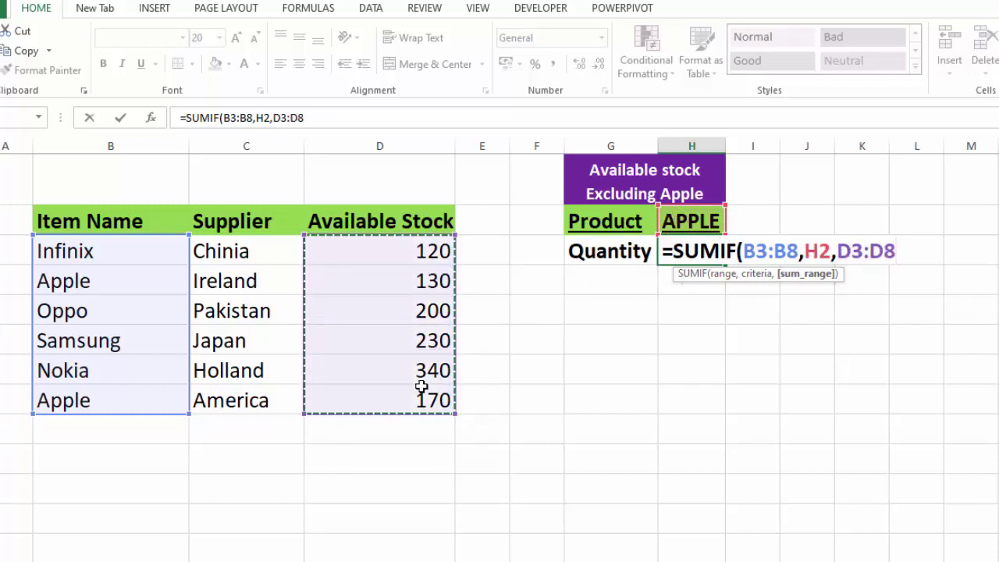
Step: Close and commit the SUMIF so H3 shows 300 for the Apple items
{"action": "type", "text": ")"}
{"action": "key", "text": "Return"}
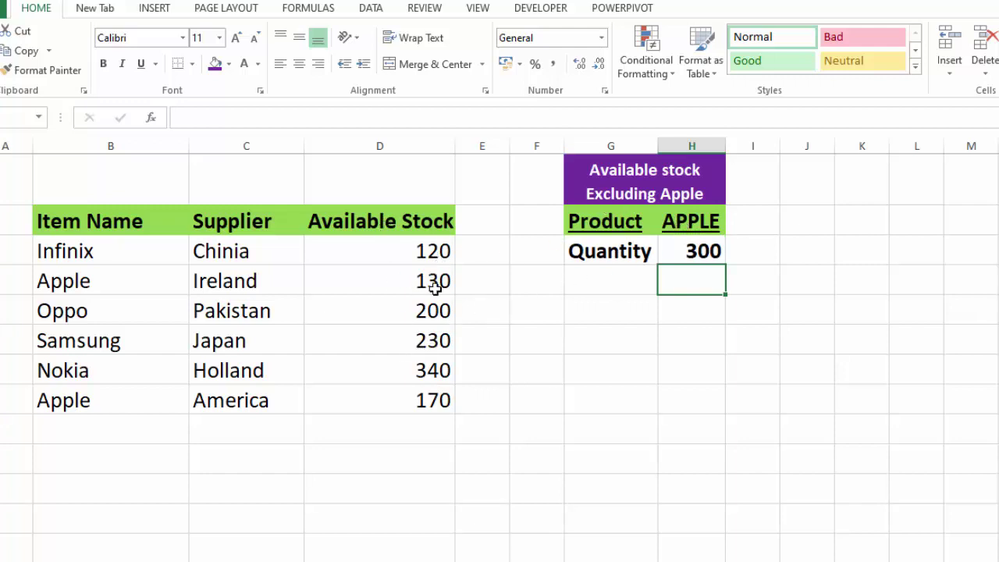
Step: Replace H3's arguments to make =SUMIF(B3:B8,"<>"&D3:D8), which returns 0
{"action": "double_click", "coordinate": [669, 252]}
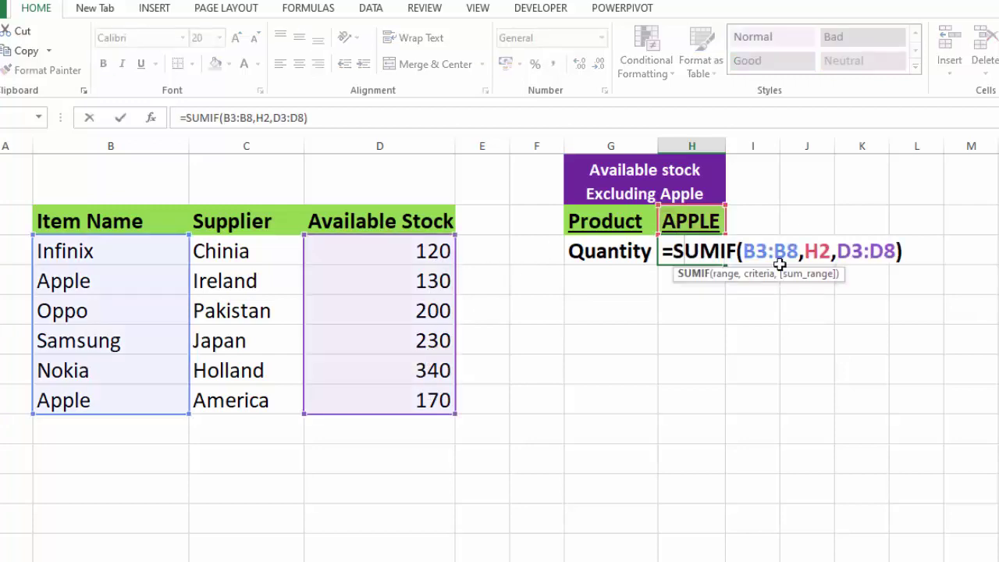
{"action": "left_click_drag", "start_coordinate": [897, 250], "coordinate": [743, 250]}
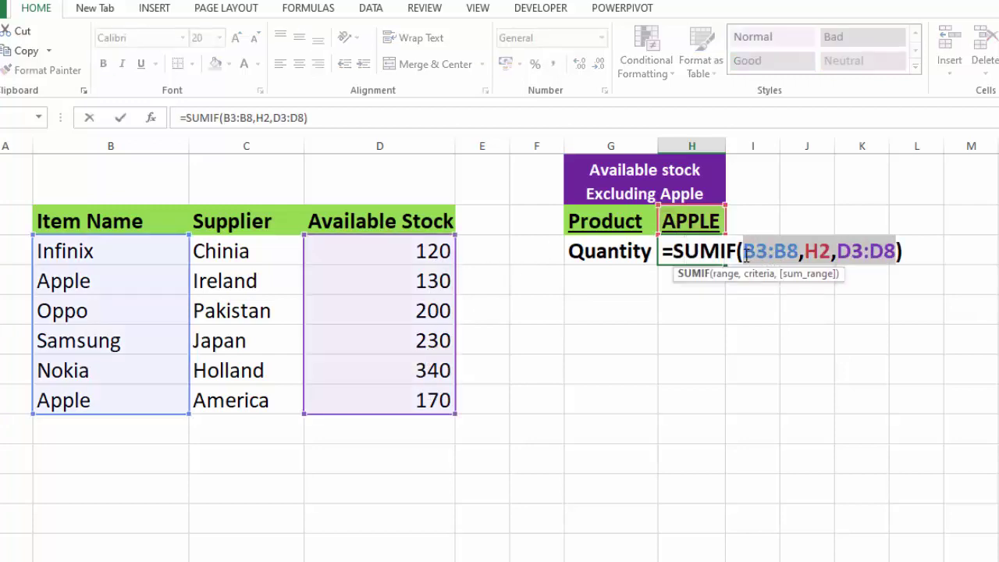
{"action": "key", "text": "Delete"}
{"action": "left_click_drag", "start_coordinate": [137, 263], "coordinate": [108, 391]}
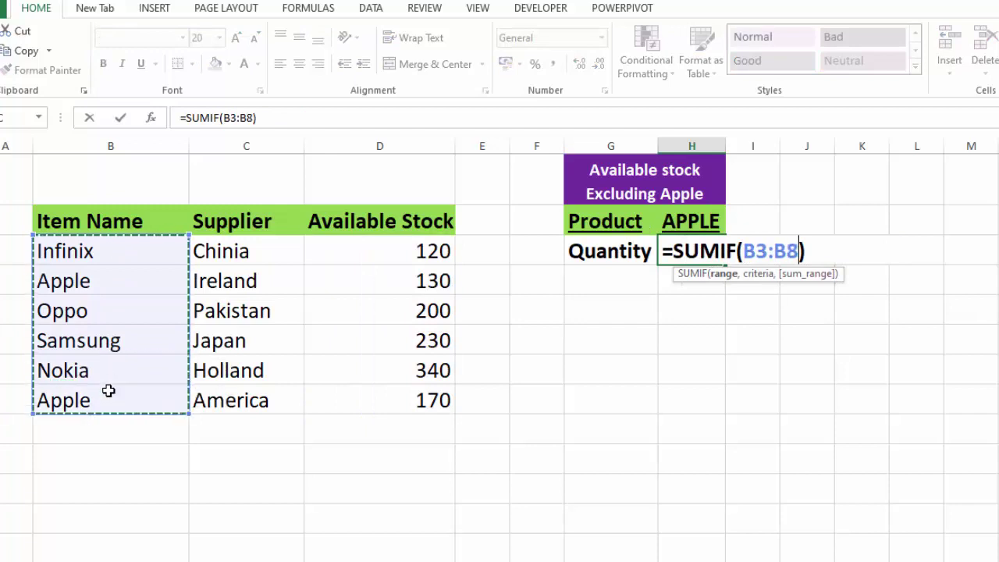
{"action": "type", "text": ","}
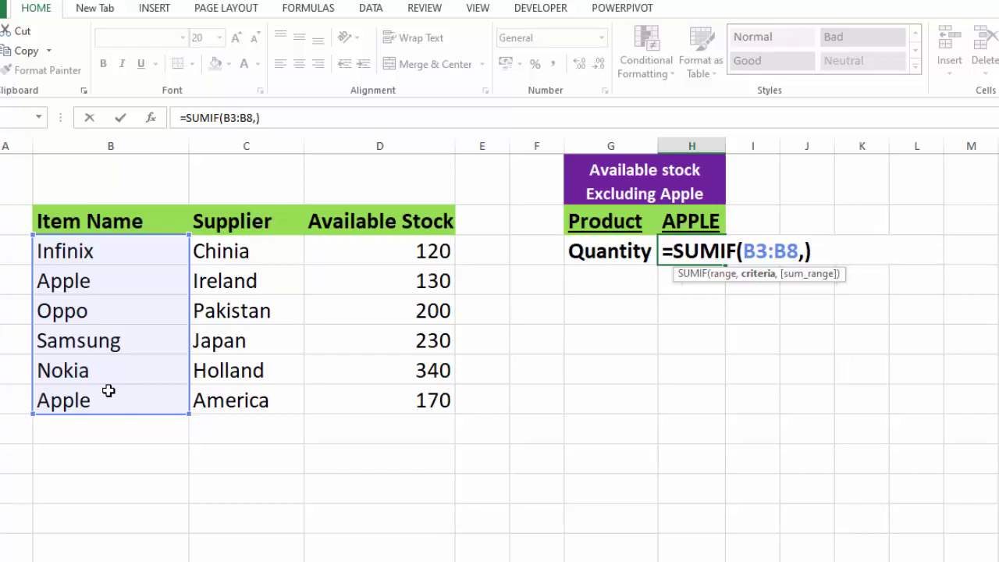
{"action": "type", "text": "\""}
{"action": "type", "text": "<>"}
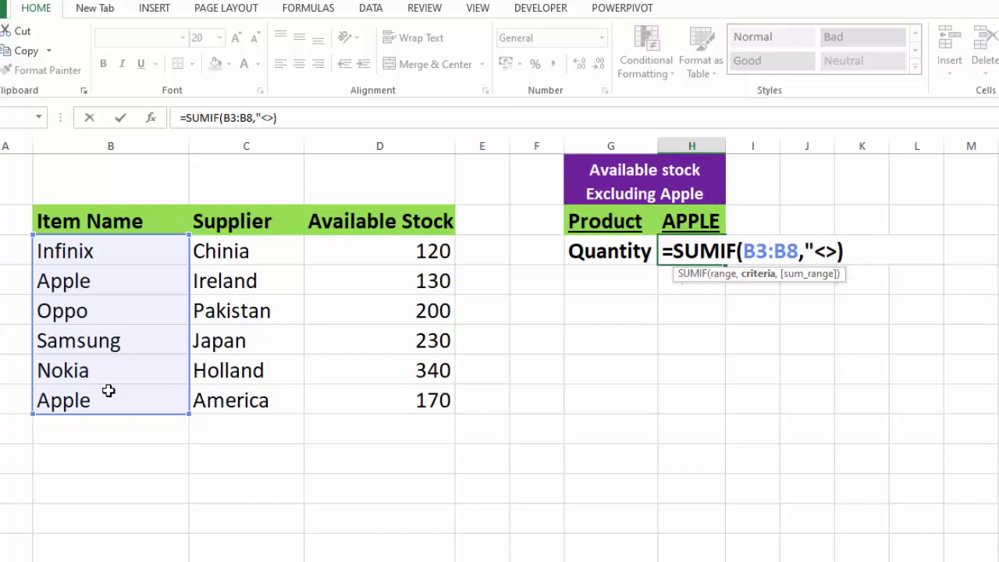
{"action": "type", "text": "\""}
{"action": "type", "text": "&"}
{"action": "left_click_drag", "start_coordinate": [382, 252], "coordinate": [406, 370]}
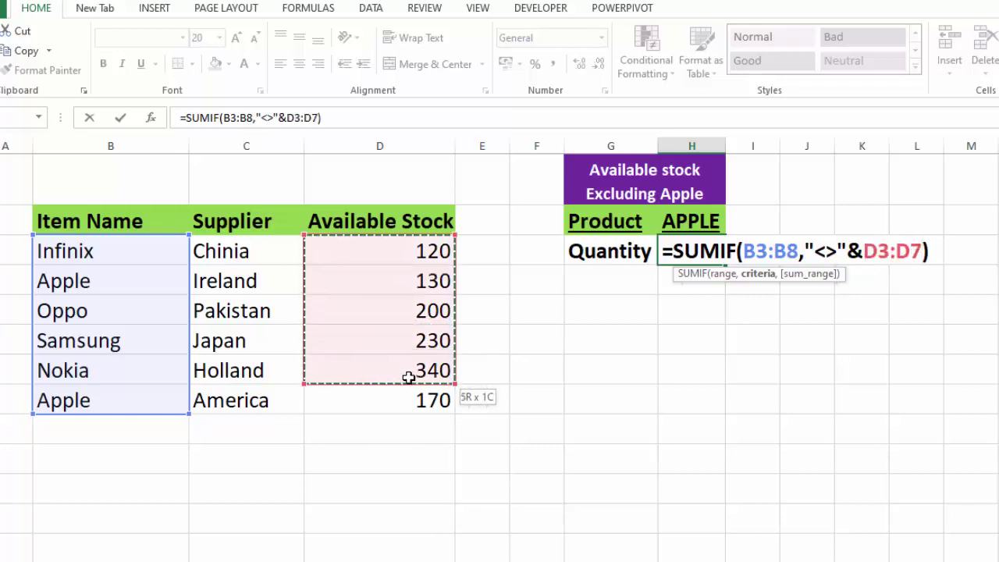
{"action": "left_click_drag", "start_coordinate": [405, 370], "coordinate": [409, 386]}
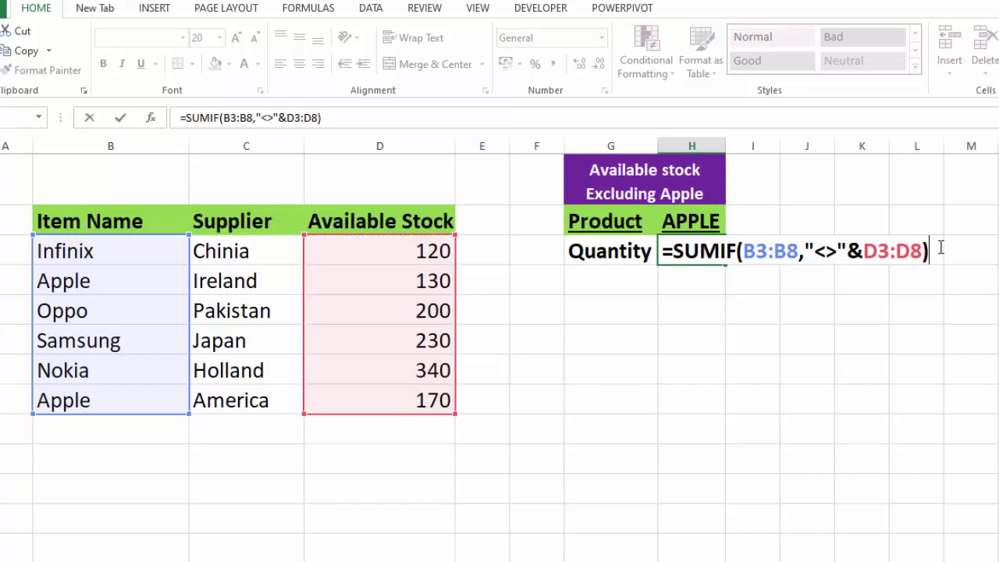
{"action": "key", "text": "ctrl+Return"}
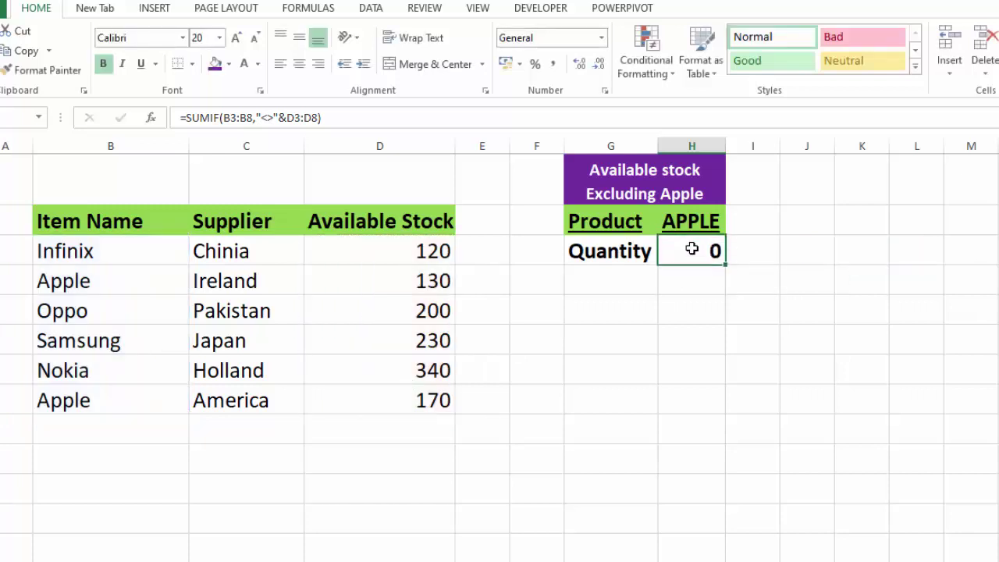
Step: Correct H3 to =SUMIF(B3:B8,"<>"&H2,D3:D8), showing 890 stock excluding Apple
{"action": "double_click", "coordinate": [692, 249]}
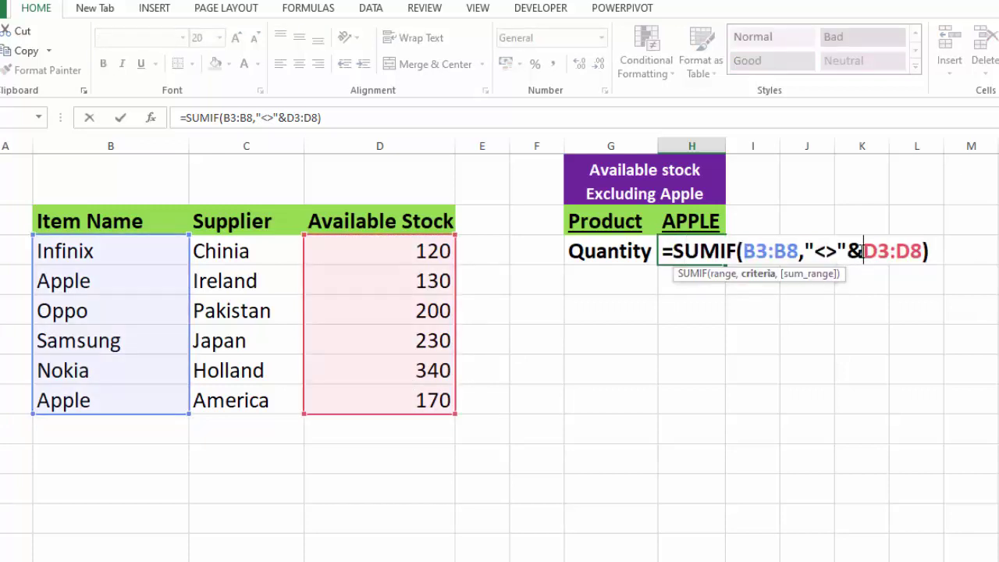
{"action": "left_click", "coordinate": [702, 219]}
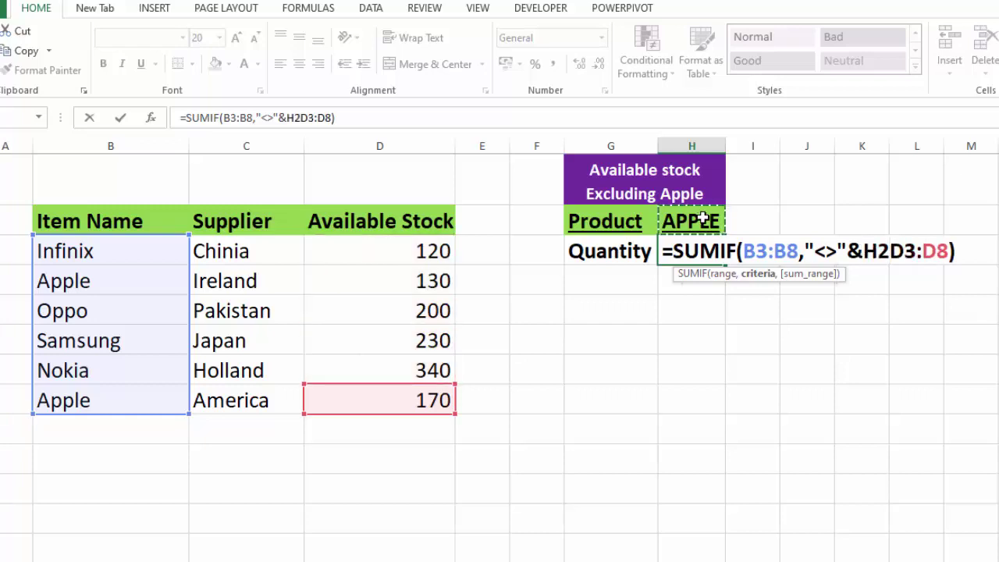
{"action": "type", "text": ","}
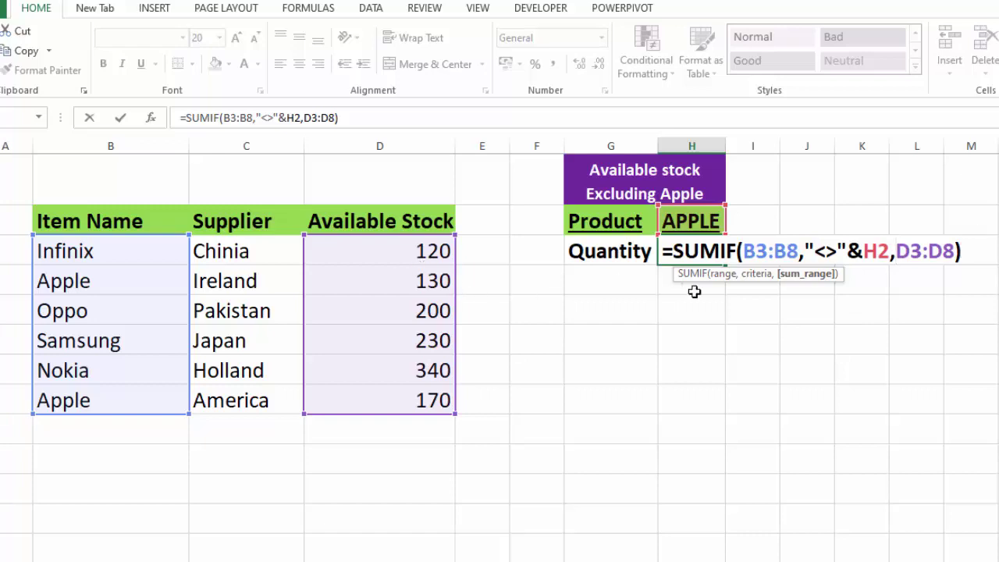
{"action": "key", "text": "Return"}
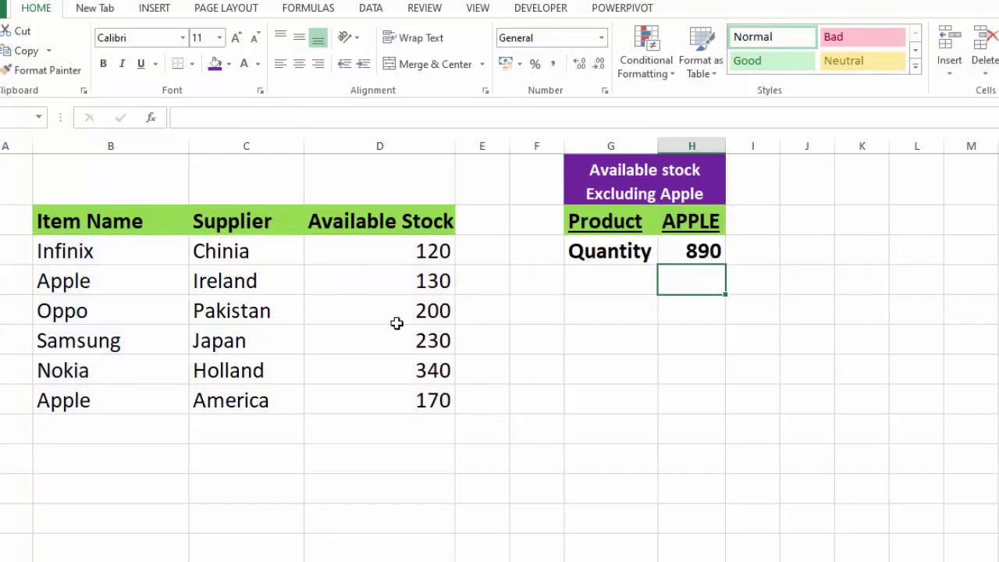
Step: Select an empty cell beside the table and increase its font size twice
{"action": "left_click", "coordinate": [534, 403]}
{"action": "left_click", "coordinate": [235, 38]}
{"action": "left_click", "coordinate": [236, 37]}
{"action": "left_click", "coordinate": [235, 37]}
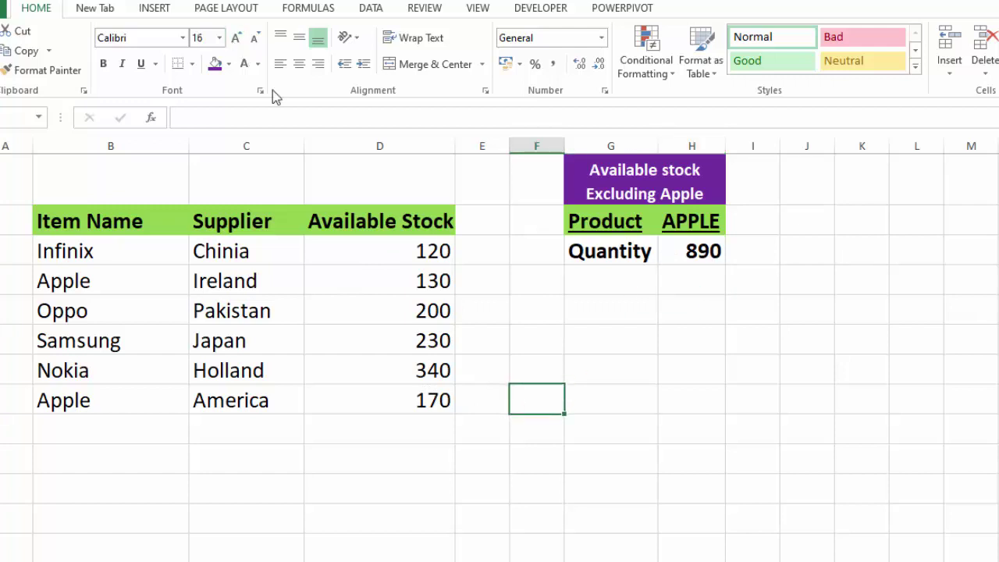
Step: Enter =D3+D5+D6+D7 in F8, giving 890 to match the SUMIF
{"action": "type", "text": "="}
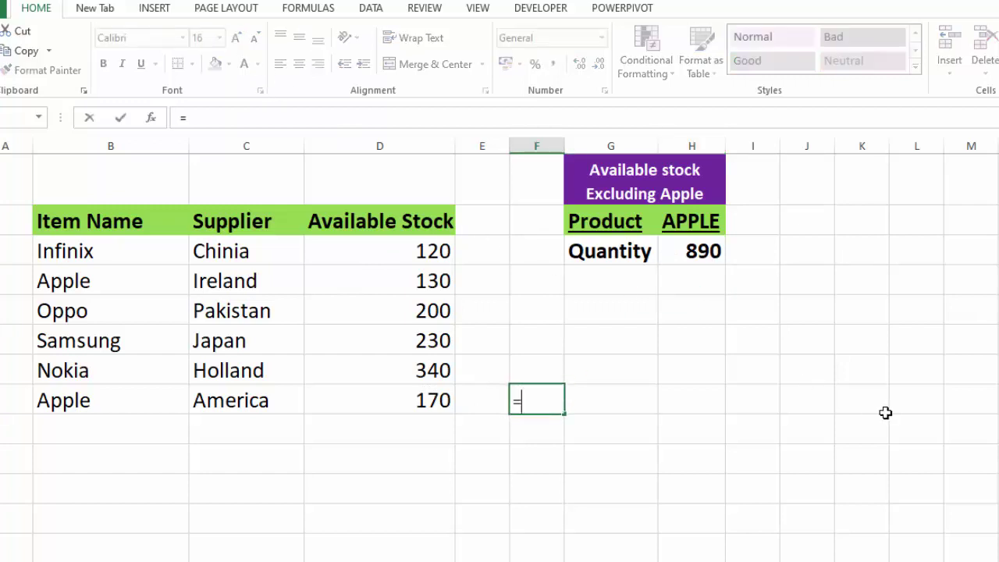
{"action": "type", "text": "SUM("}
{"action": "left_click", "coordinate": [427, 257]}
{"action": "key", "text": "BackSpace"}
{"action": "key", "text": "BackSpace"}
{"action": "key", "text": "BackSpace"}
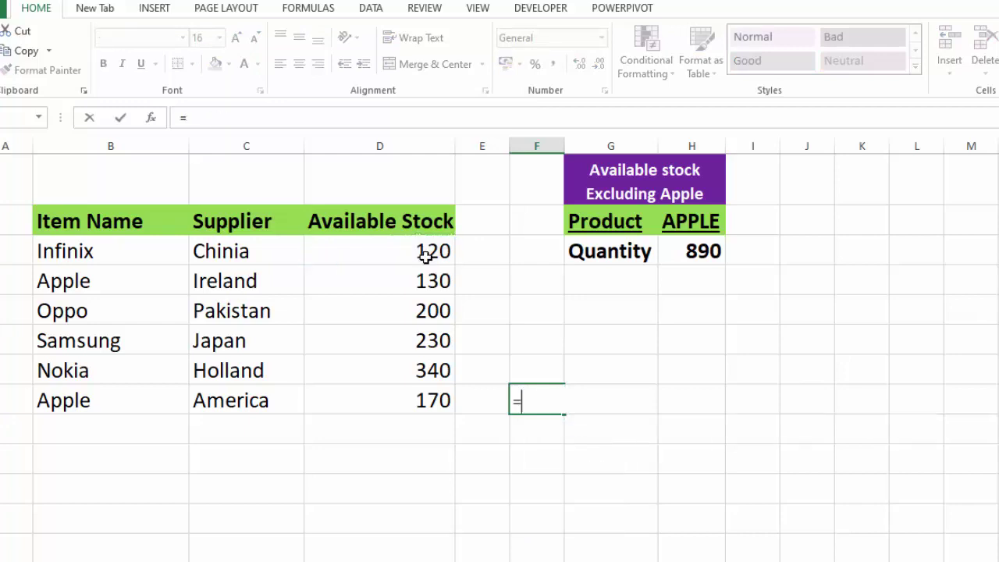
{"action": "key", "text": "BackSpace"}
{"action": "type", "text": "="}
{"action": "left_click", "coordinate": [428, 256]}
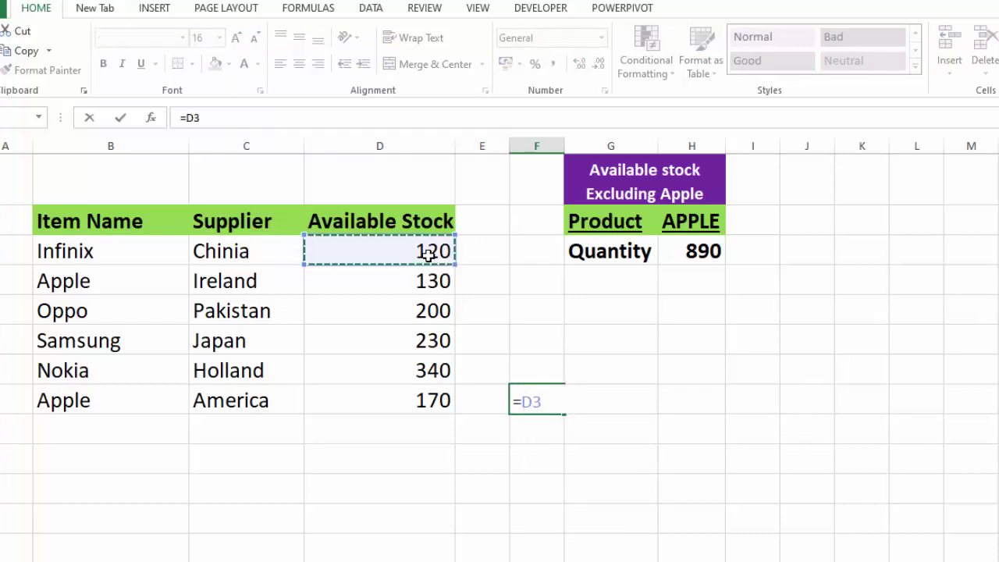
{"action": "type", "text": "+"}
{"action": "left_click", "coordinate": [433, 310]}
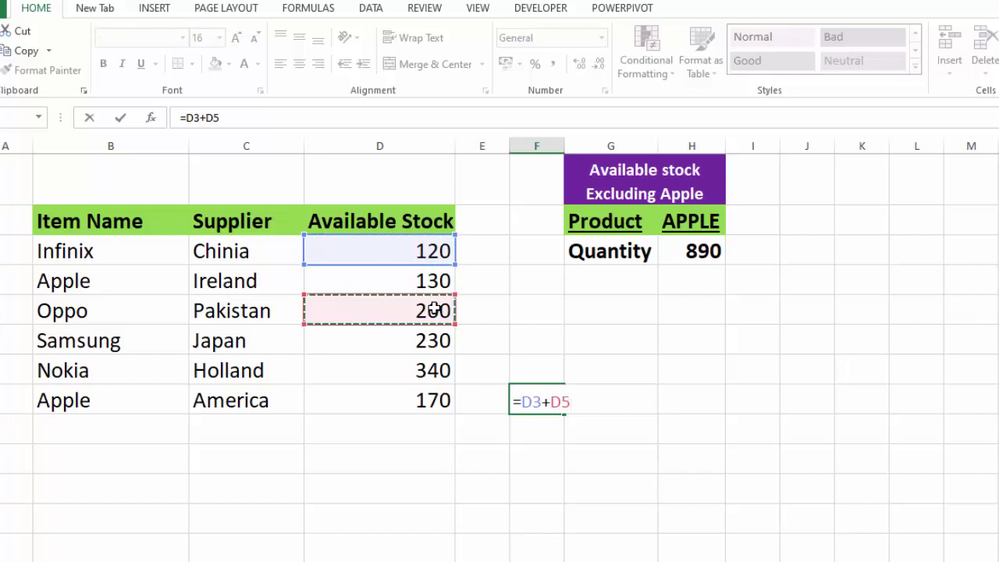
{"action": "type", "text": "+"}
{"action": "left_click", "coordinate": [434, 340]}
{"action": "type", "text": "+"}
{"action": "left_click", "coordinate": [432, 372]}
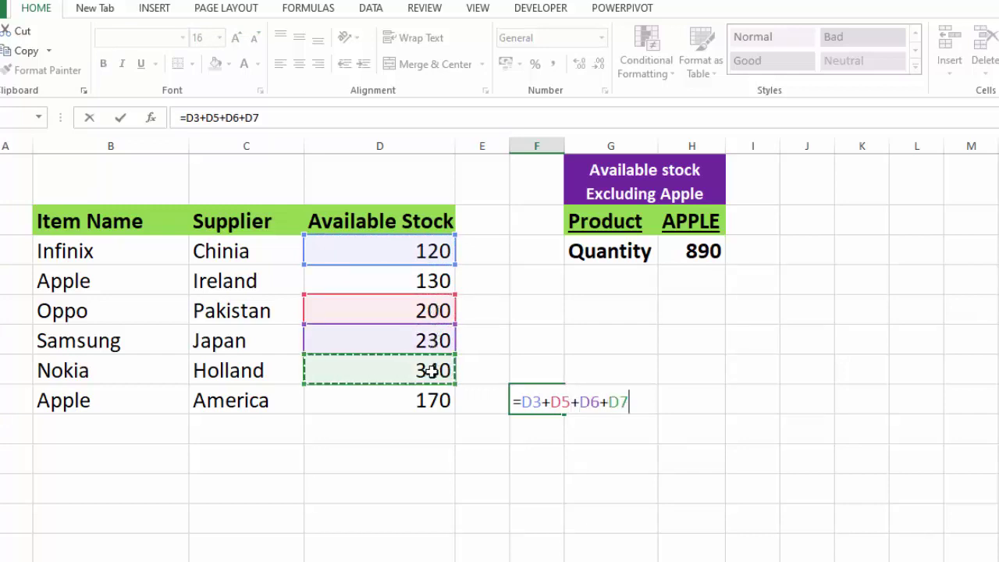
{"action": "type", "text": ")"}
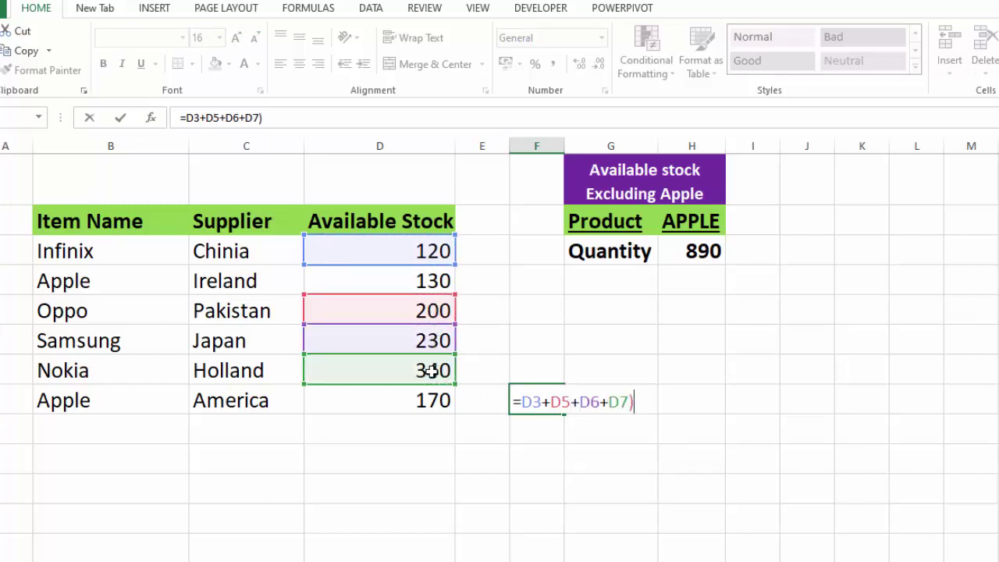
{"action": "key", "text": "BackSpace"}
{"action": "key", "text": "Return"}
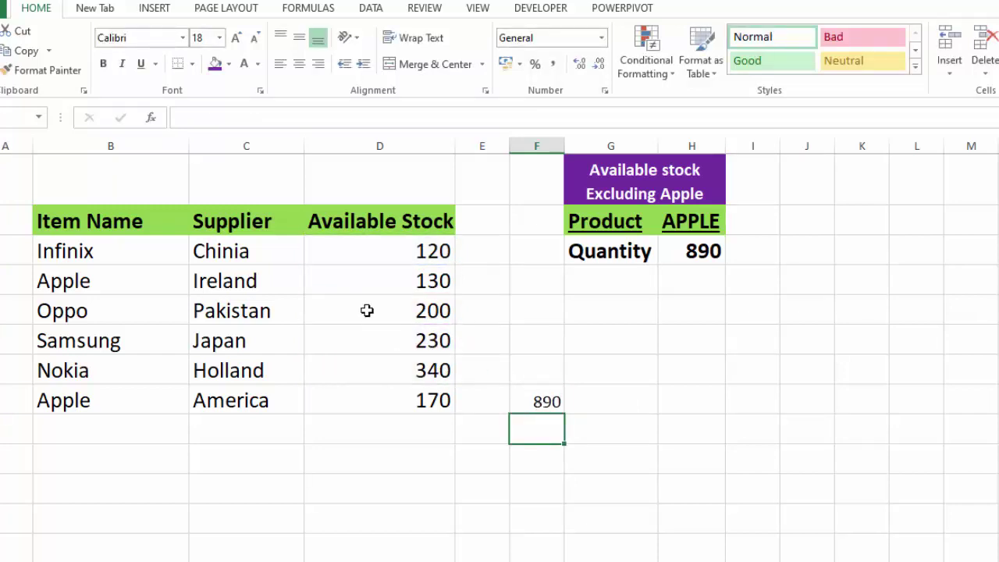
Step: Rename the first Apple item in B4 to Samsung
{"action": "left_click", "coordinate": [388, 283]}
{"action": "left_click", "coordinate": [97, 288]}
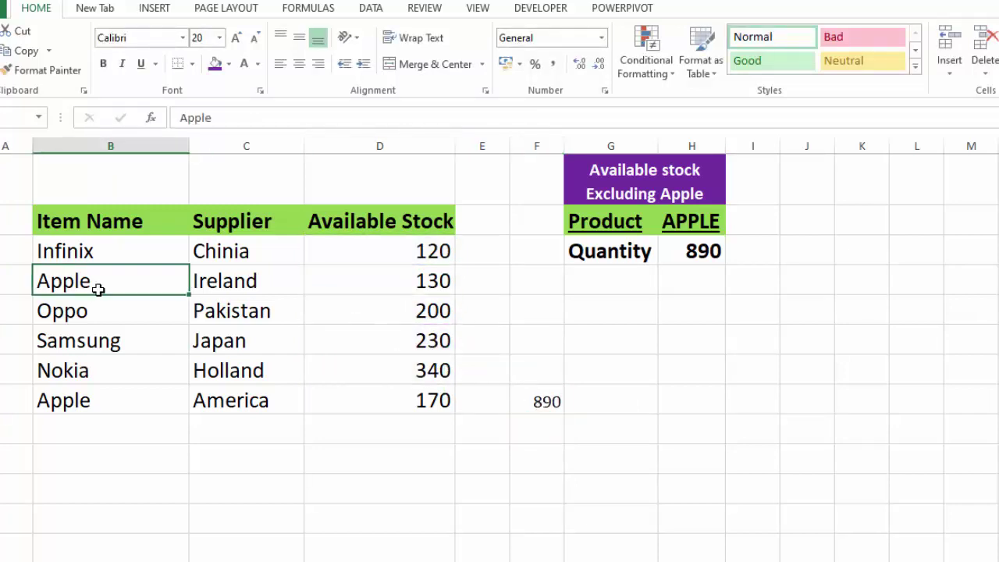
{"action": "type", "text": "Samsung"}
{"action": "key", "text": "Return"}
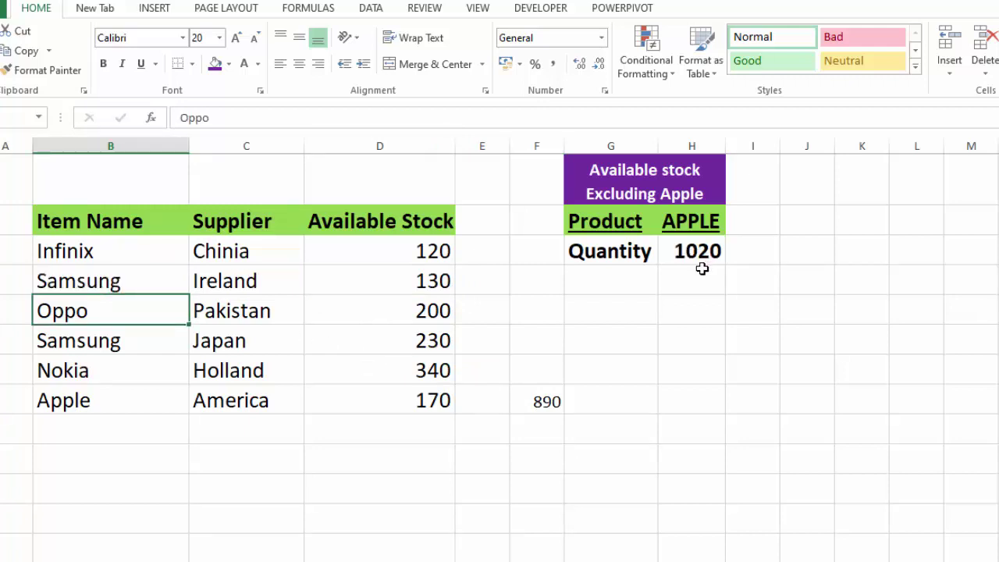
Step: Enter =SUM(D3:D7) in F8 to check H3's new 1020 total
{"action": "left_click", "coordinate": [555, 398]}
{"action": "type", "text": "=SUM("}
{"action": "left_click_drag", "start_coordinate": [421, 251], "coordinate": [422, 367]}
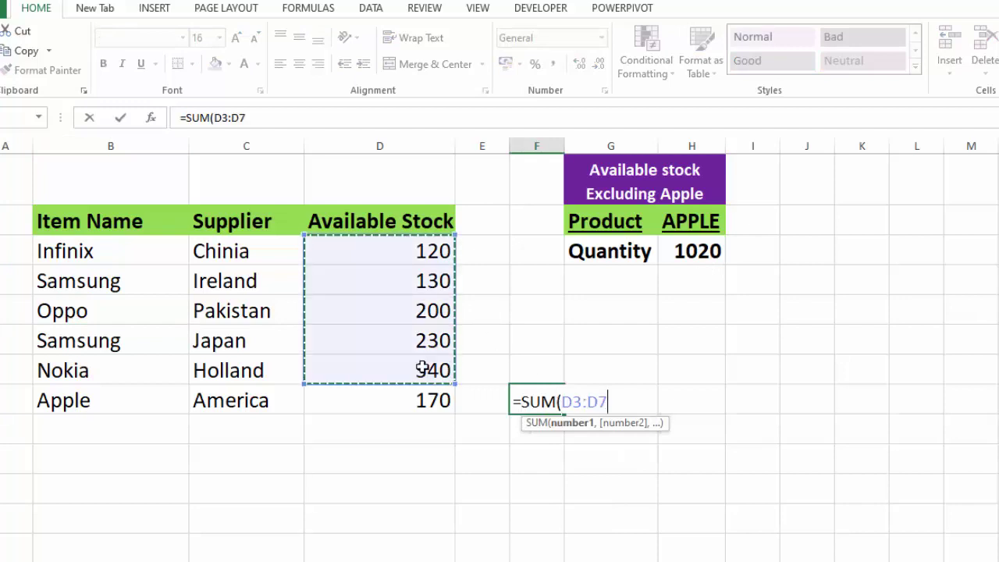
{"action": "type", "text": ")"}
{"action": "key", "text": "Return"}
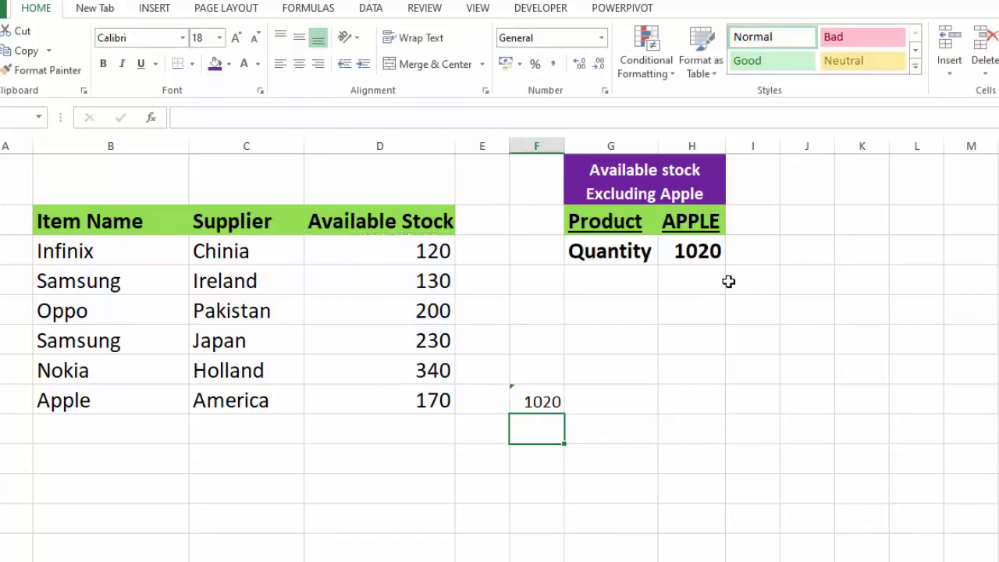